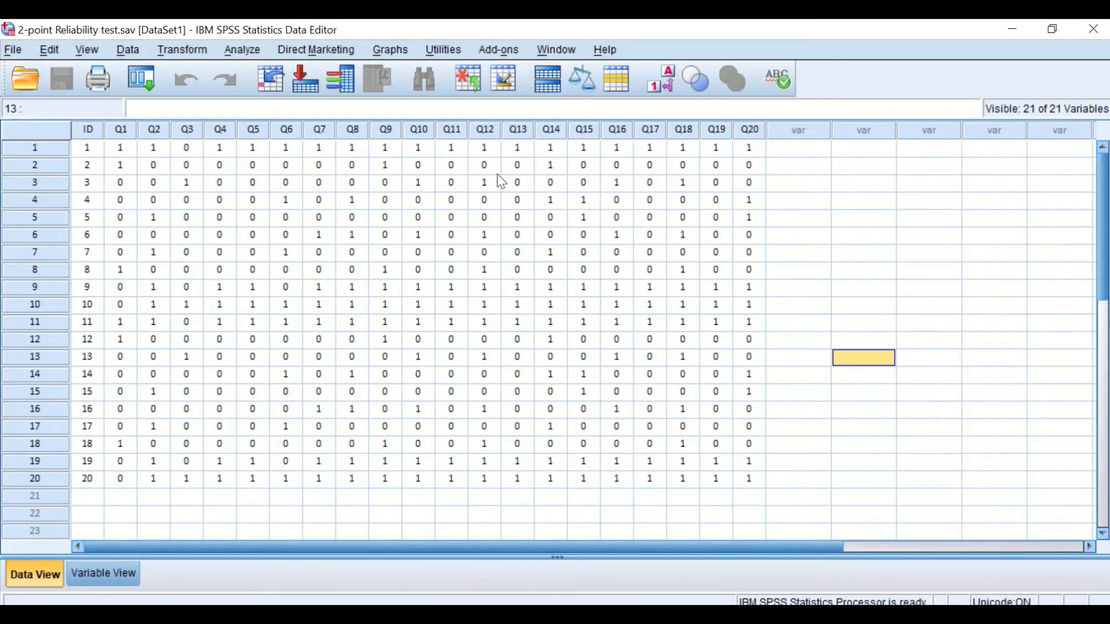
# - Start a Compute Variable transformation with Totalscore as the target variable name
pyautogui.click(183, 57)
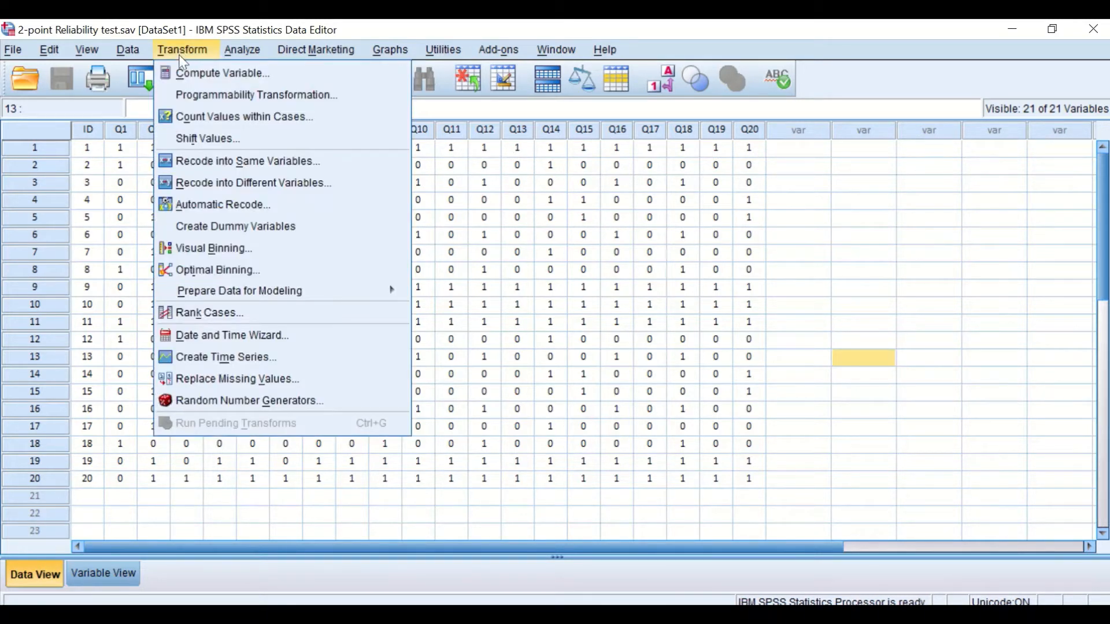
pyautogui.click(186, 79)
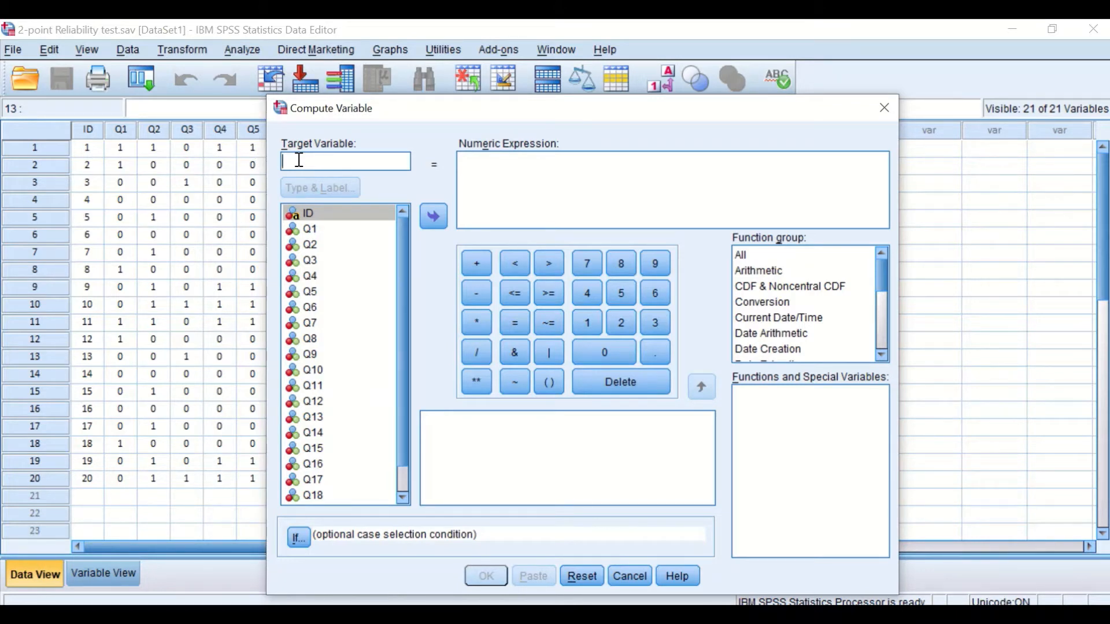
pyautogui.write('Tot')
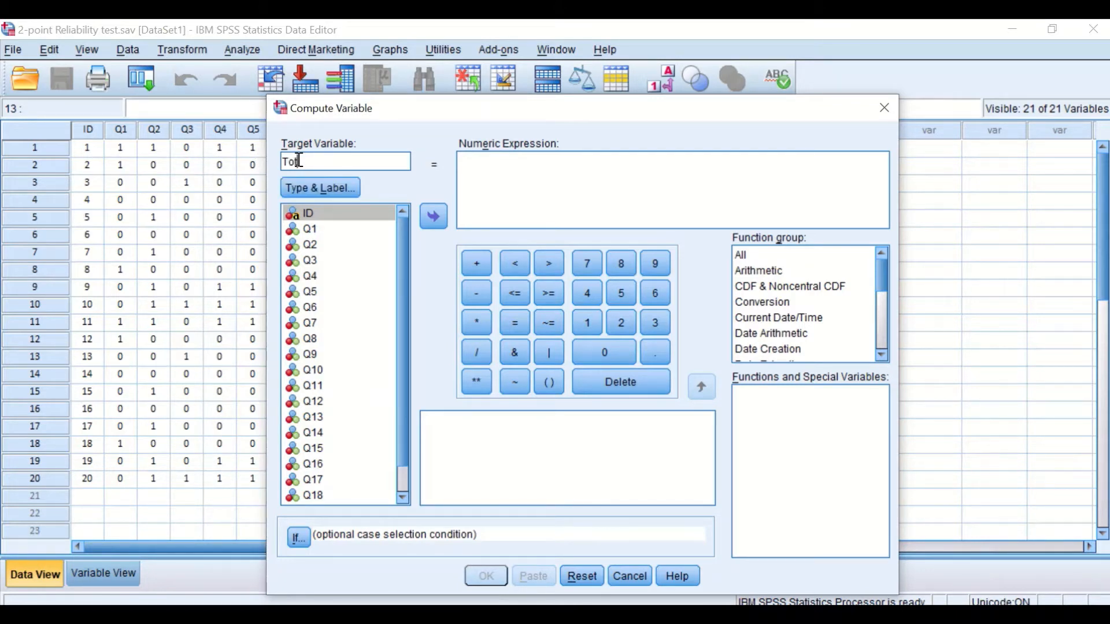
pyautogui.write('lascore')
pyautogui.click(297, 162)
pyautogui.click(311, 162)
pyautogui.press('BackSpace')
# - Insert the Sum function from the Statistical function group into the numeric expression
pyautogui.moveTo(530, 111); pyautogui.dragTo(548, 196)
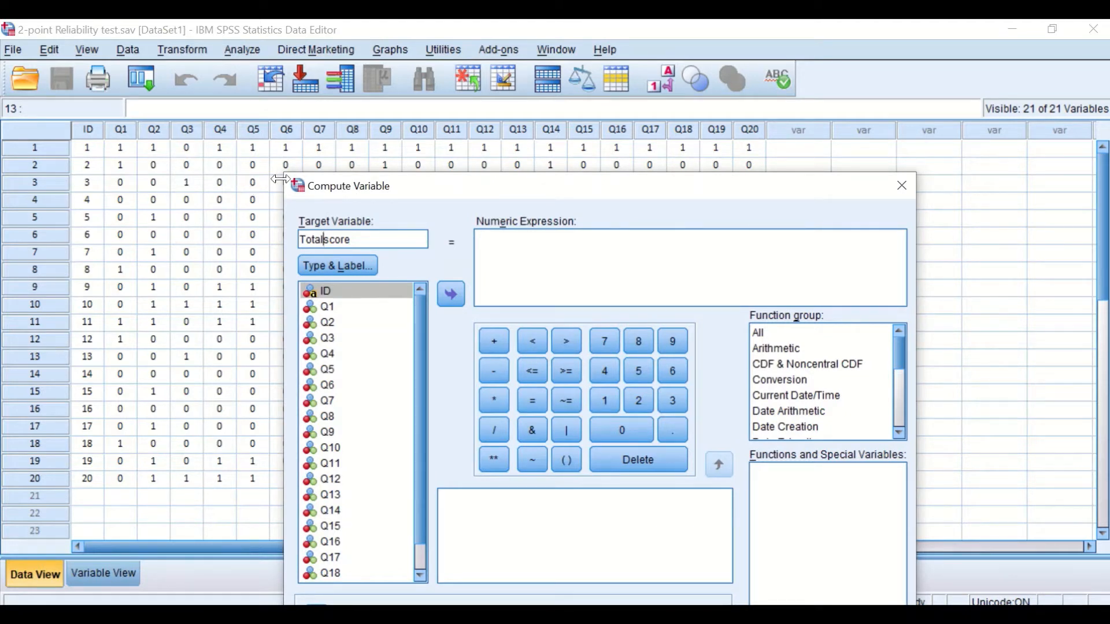
pyautogui.moveTo(679, 194); pyautogui.dragTo(643, 151)
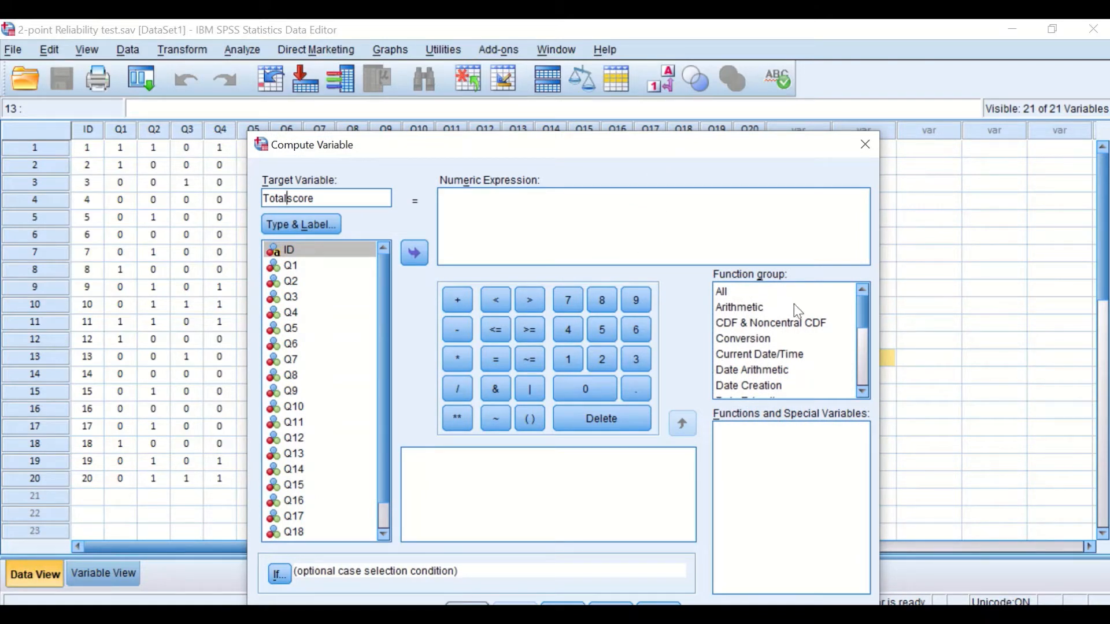
pyautogui.click(731, 291)
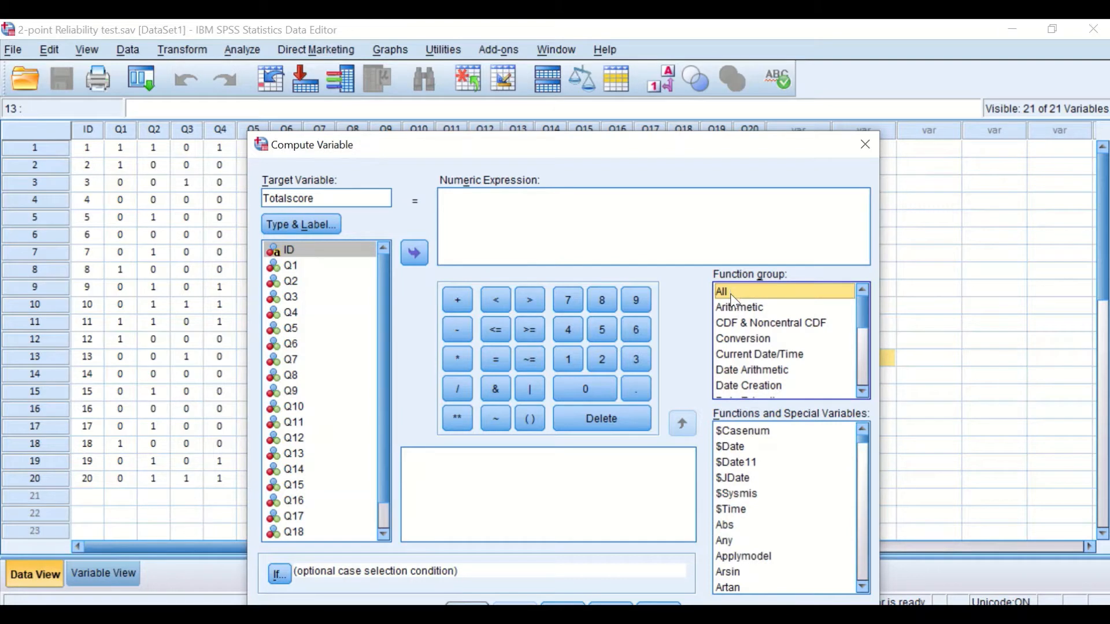
pyautogui.moveTo(858, 317); pyautogui.dragTo(862, 353)
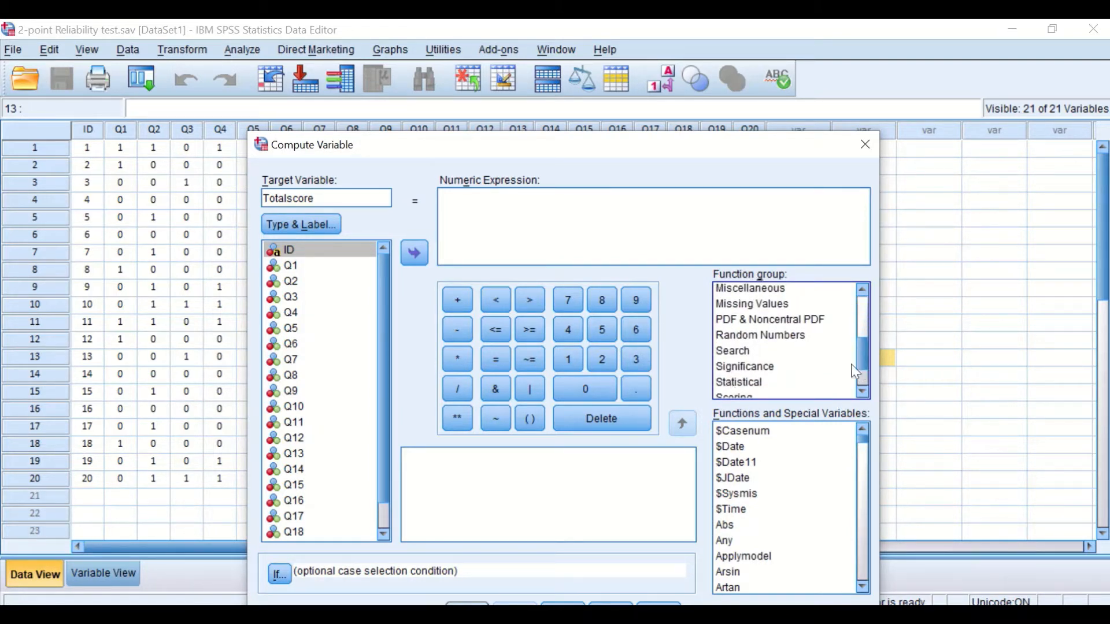
pyautogui.moveTo(862, 345)
pyautogui.mouseDown()
pyautogui.moveTo(869, 372)
pyautogui.moveTo(867, 341)
pyautogui.moveTo(873, 362)
pyautogui.mouseUp()
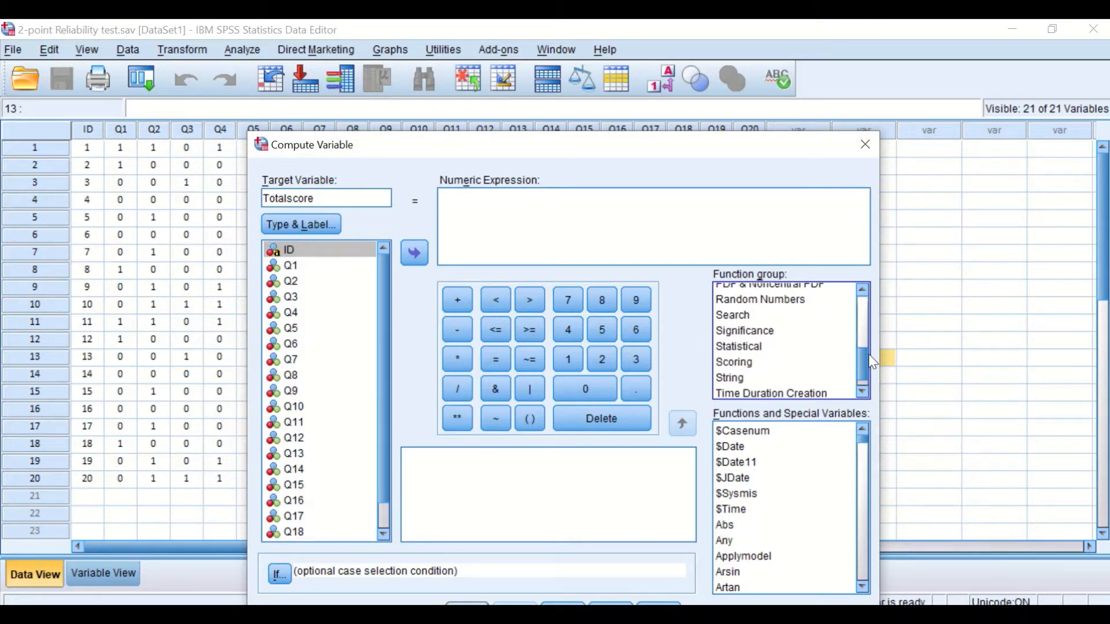
pyautogui.click(763, 349)
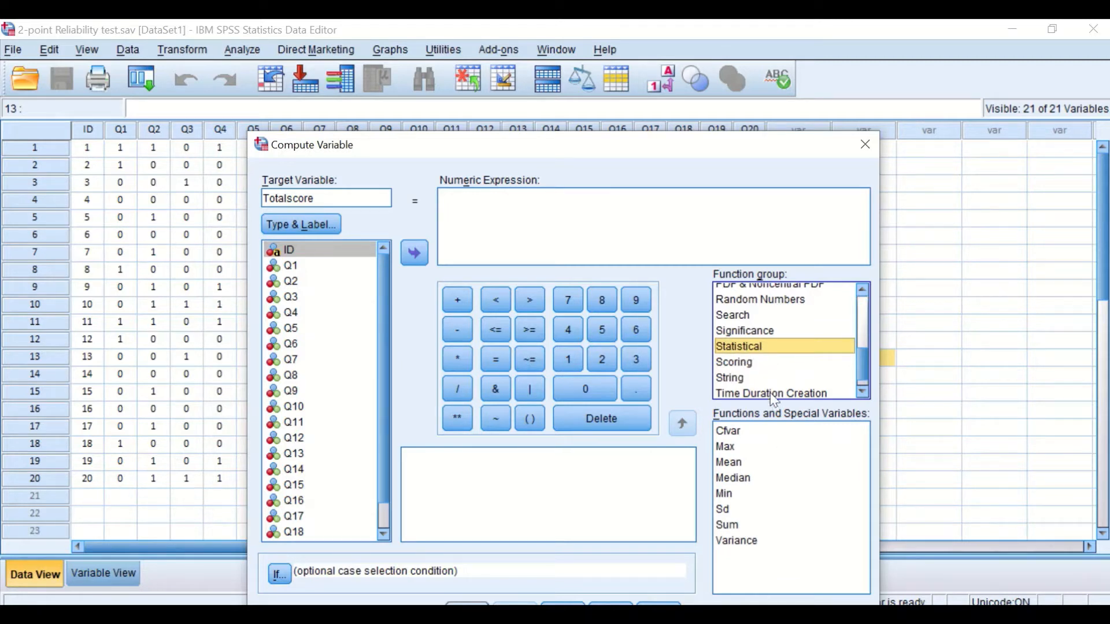
pyautogui.click(739, 526)
pyautogui.doubleClick(739, 526)
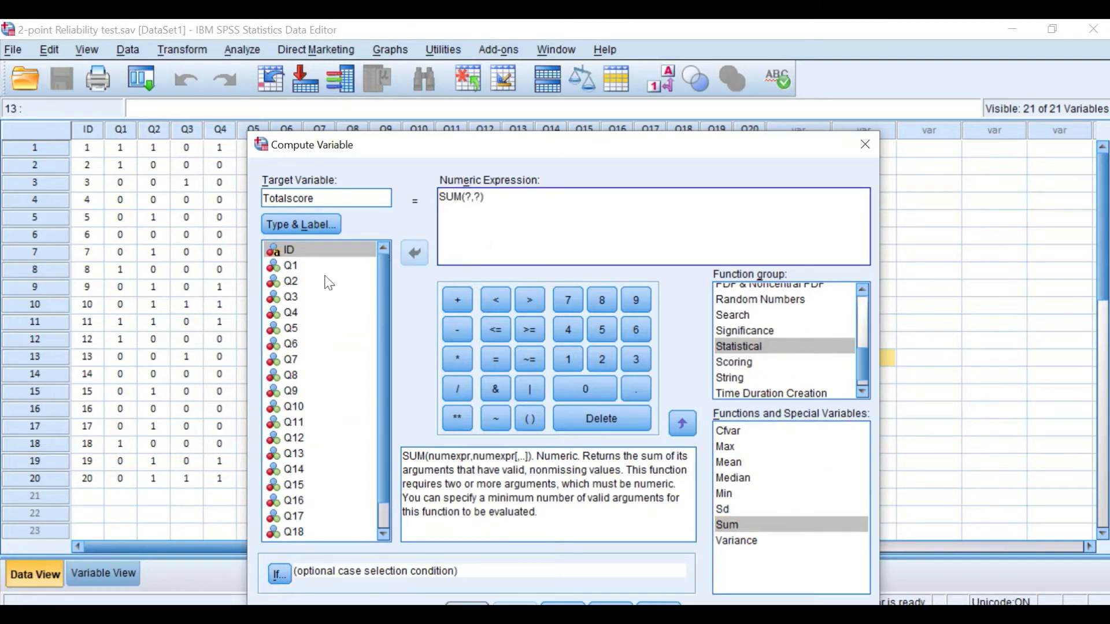
# - Replace the two placeholders in the SUM expression with the variables Q1 and Q2, followed by a comma
pyautogui.moveTo(384, 265); pyautogui.dragTo(387, 324)
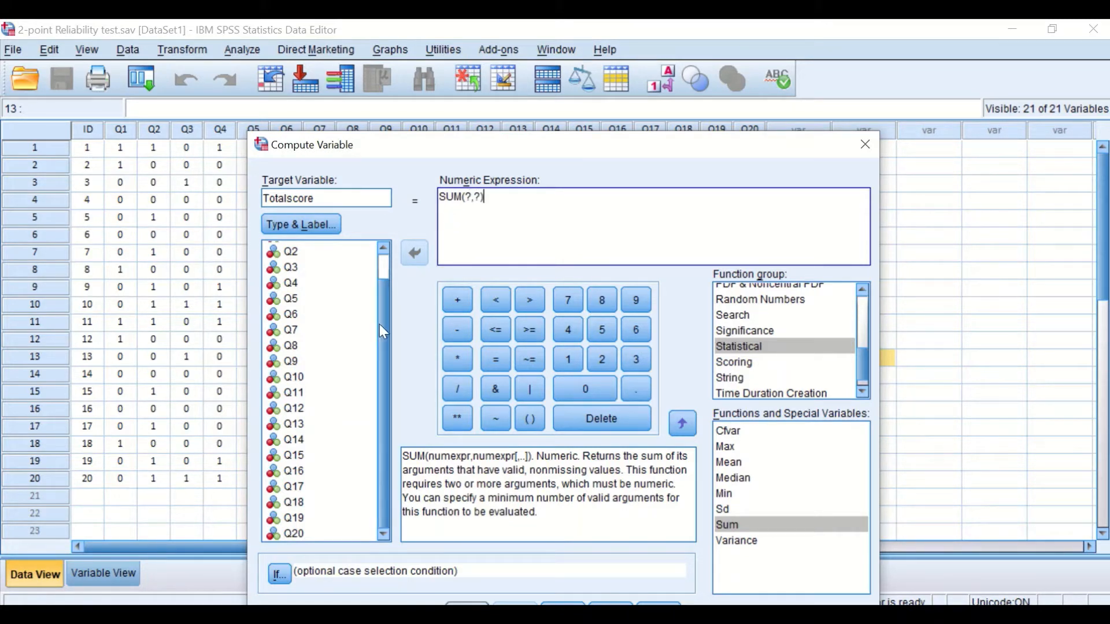
pyautogui.scroll(1, 371, 262)
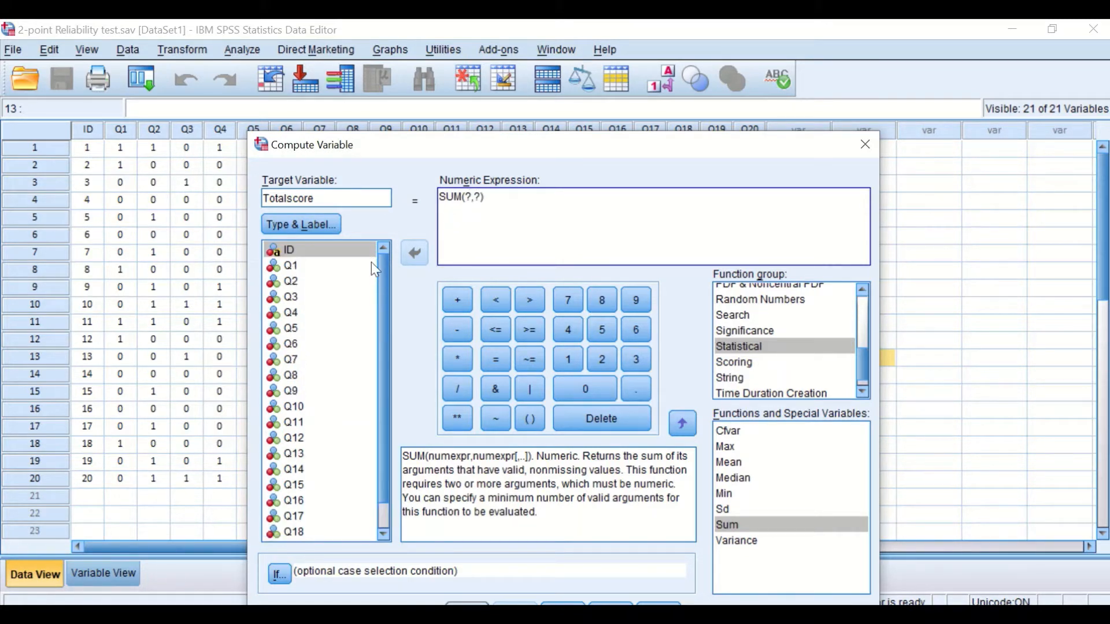
pyautogui.doubleClick(470, 199)
pyautogui.click(290, 250)
pyautogui.click(289, 266)
pyautogui.click(414, 253)
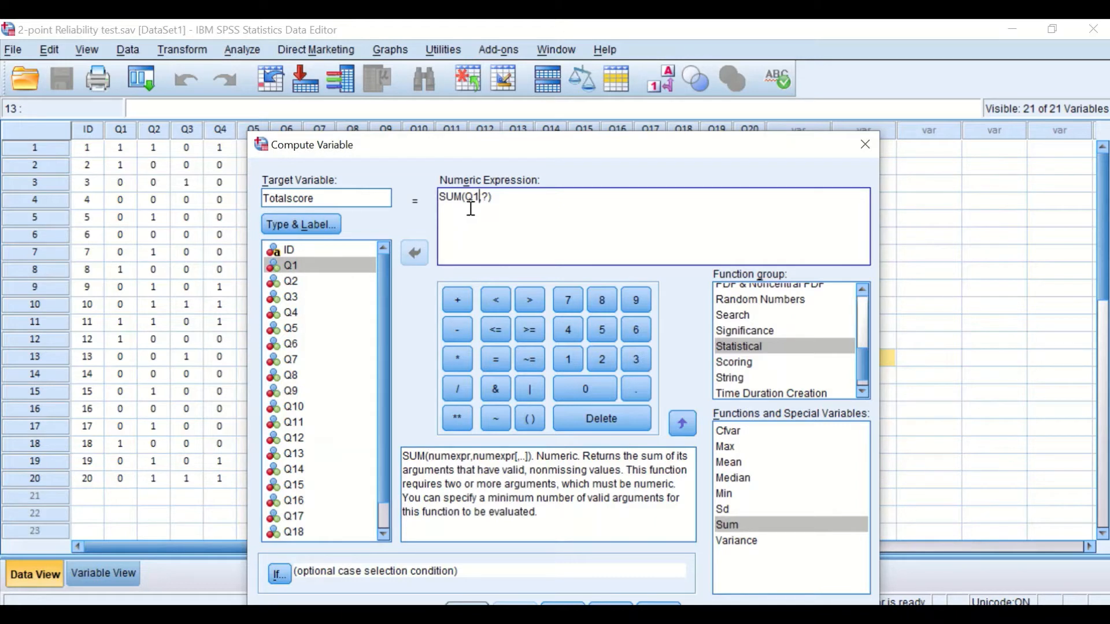
pyautogui.doubleClick(486, 197)
pyautogui.press('Delete')
pyautogui.click(300, 282)
pyautogui.click(418, 254)
pyautogui.write(',')
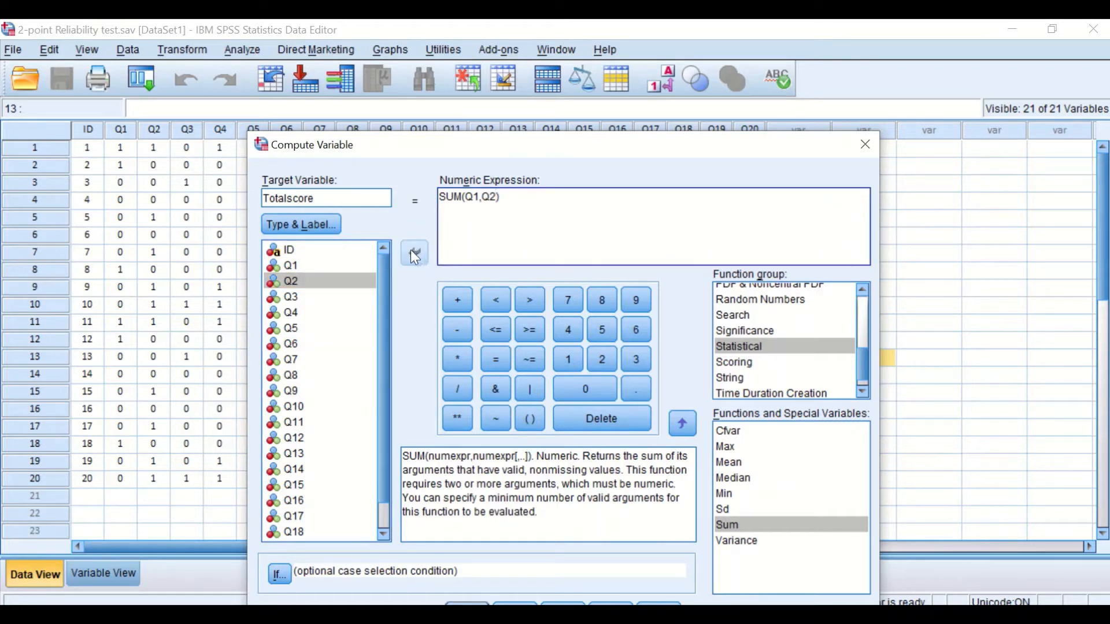
# - Add the variables Q3, Q4, Q5 and Q6 to the SUM expression, separated by commas
pyautogui.click(294, 297)
pyautogui.click(415, 253)
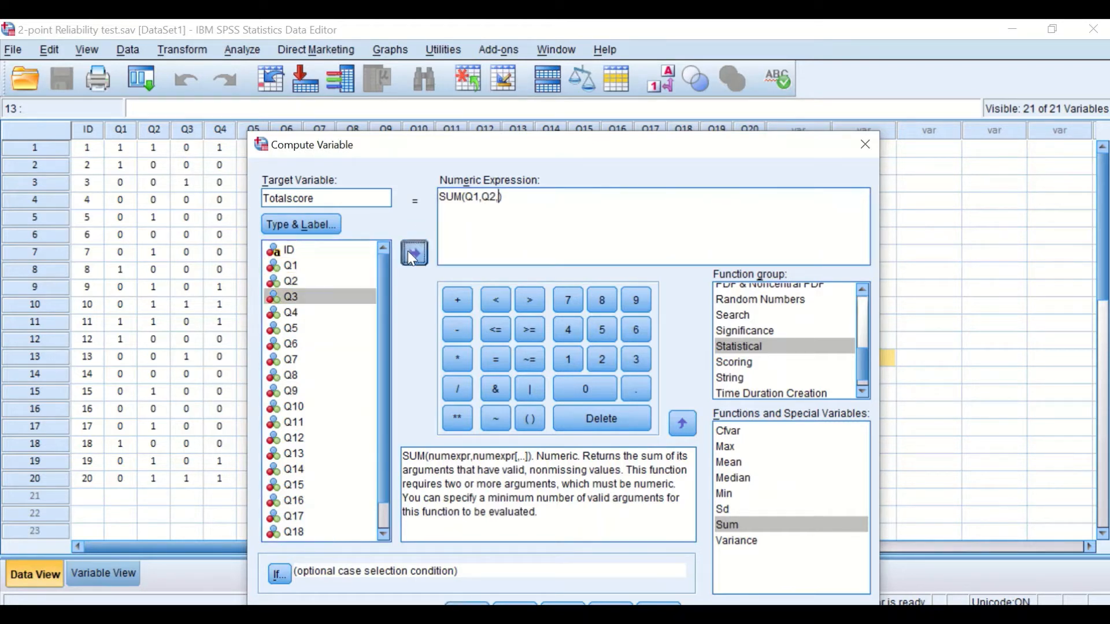
pyautogui.write(',')
pyautogui.click(326, 311)
pyautogui.click(417, 251)
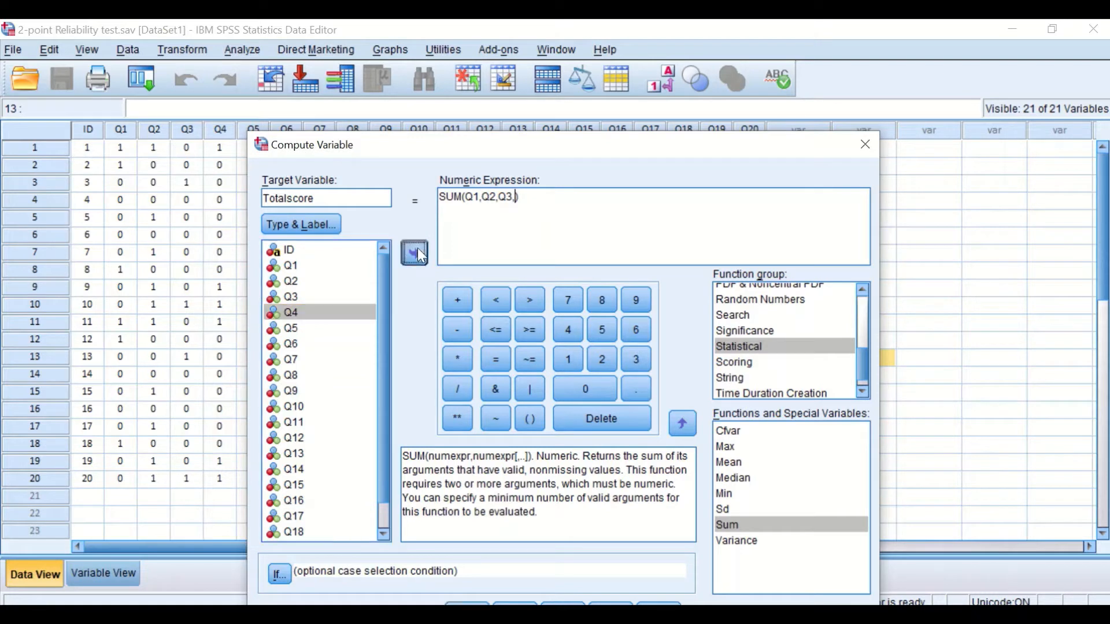
pyautogui.write(',')
pyautogui.click(302, 329)
pyautogui.click(404, 255)
pyautogui.write(',Q5,')
pyautogui.click(299, 350)
pyautogui.click(407, 250)
pyautogui.write(',Q5,Q6,')
# - Extend the SUM expression with the variables Q7, Q8, Q9 and Q10, separated by commas
pyautogui.click(298, 364)
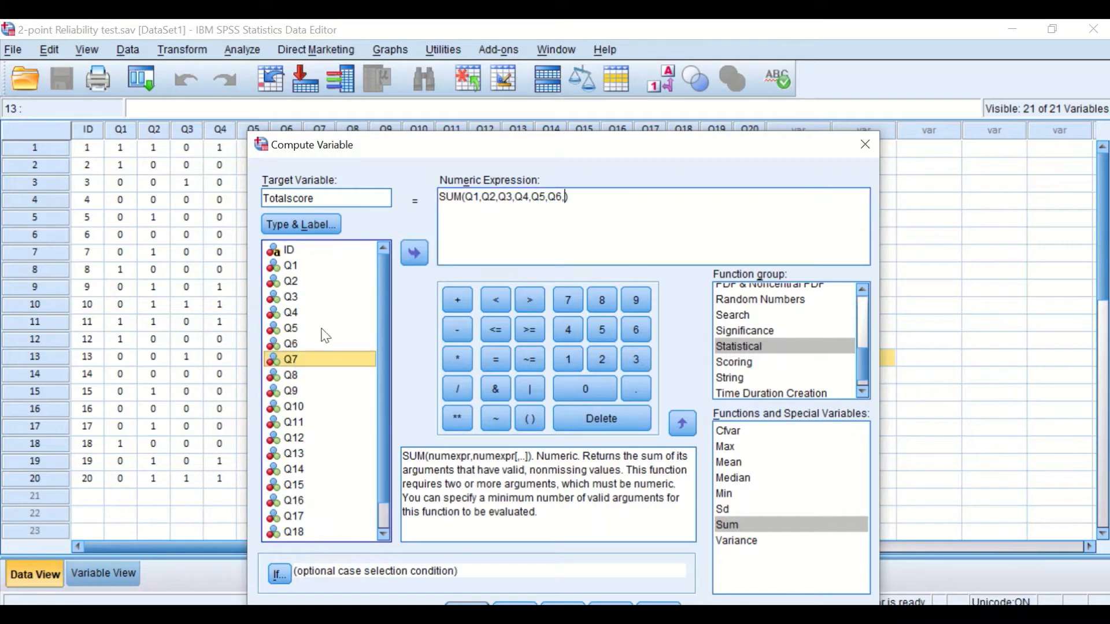
pyautogui.click(410, 253)
pyautogui.write(',')
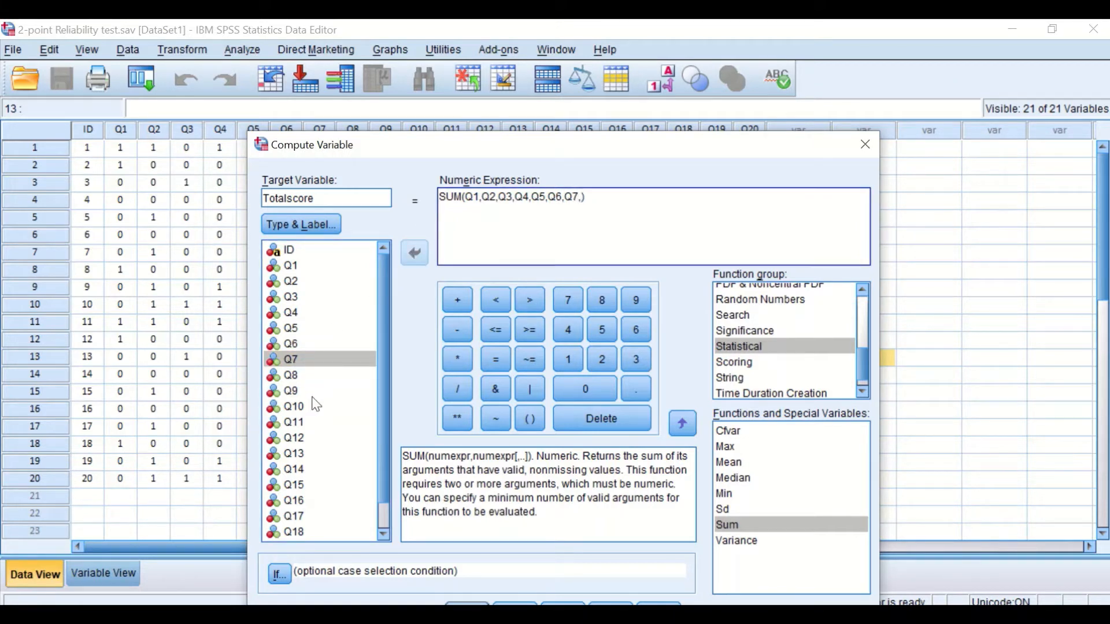
pyautogui.click(283, 376)
pyautogui.click(414, 253)
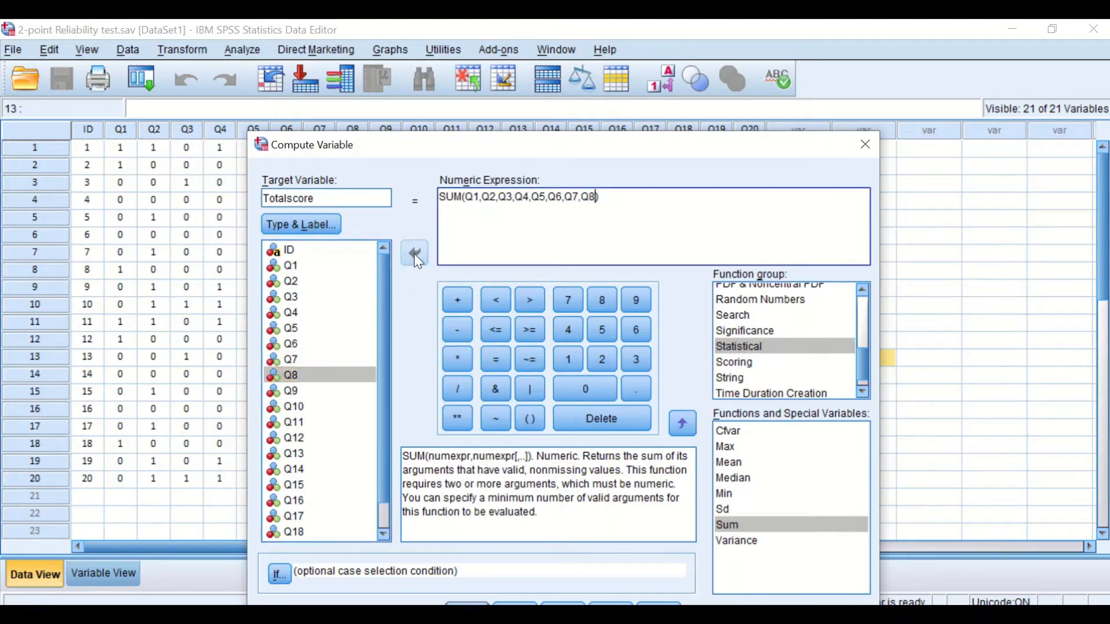
pyautogui.write(',')
pyautogui.click(288, 391)
pyautogui.click(416, 255)
pyautogui.write(',Q9,')
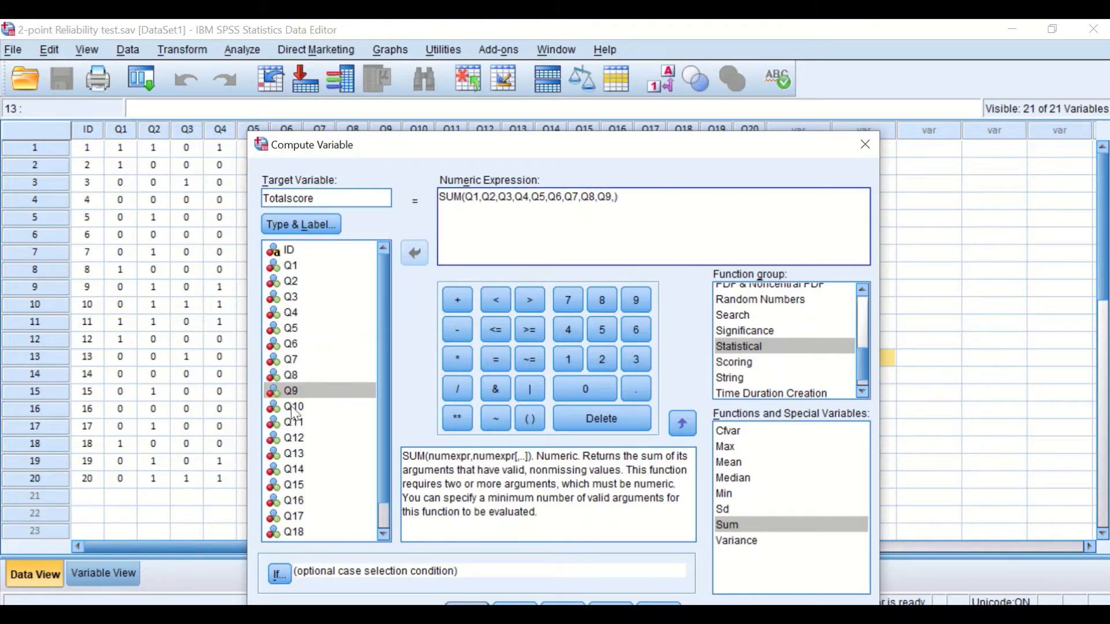
pyautogui.click(290, 407)
pyautogui.click(415, 254)
pyautogui.write(',')
# - Append the variables Q11, Q12, Q13 and Q14 to the SUM arguments, separated by commas
pyautogui.click(333, 422)
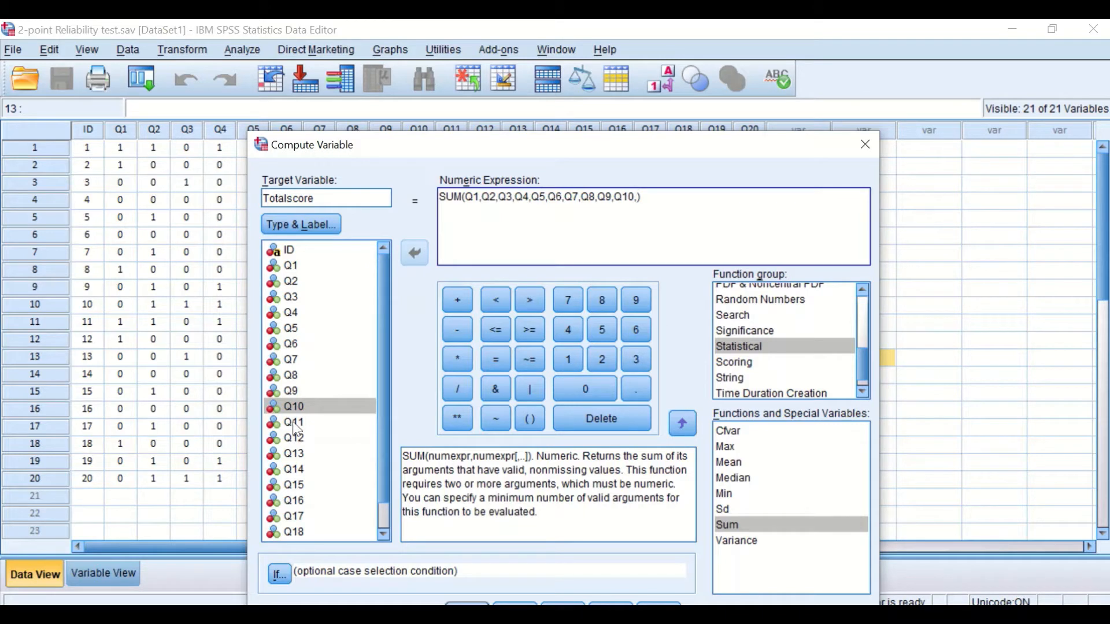
pyautogui.click(415, 253)
pyautogui.write(',')
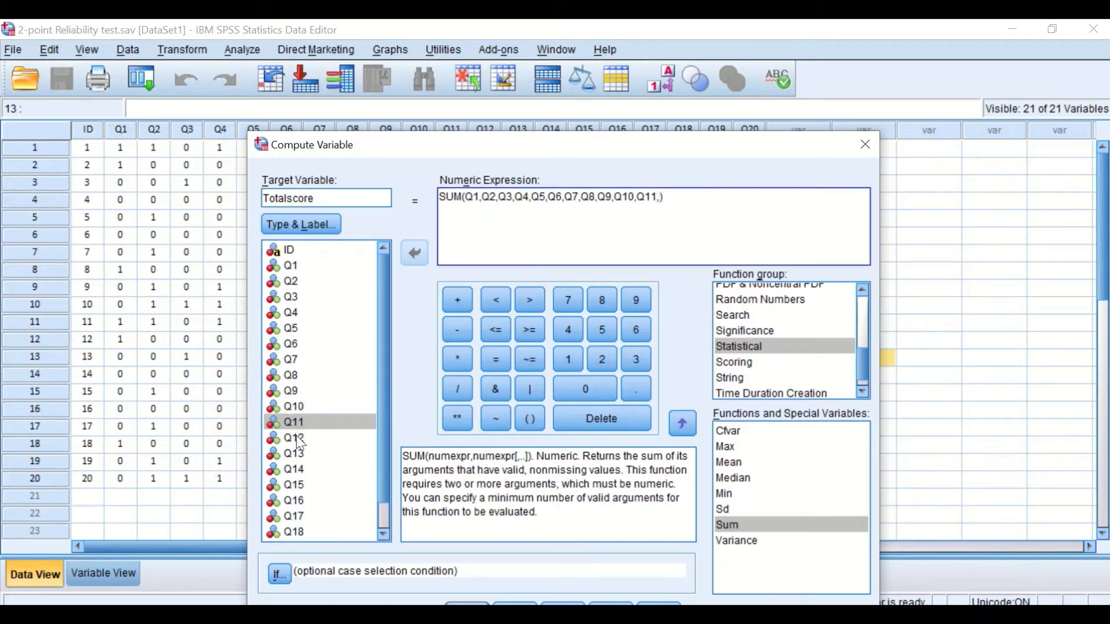
pyautogui.click(301, 438)
pyautogui.click(414, 253)
pyautogui.write(',')
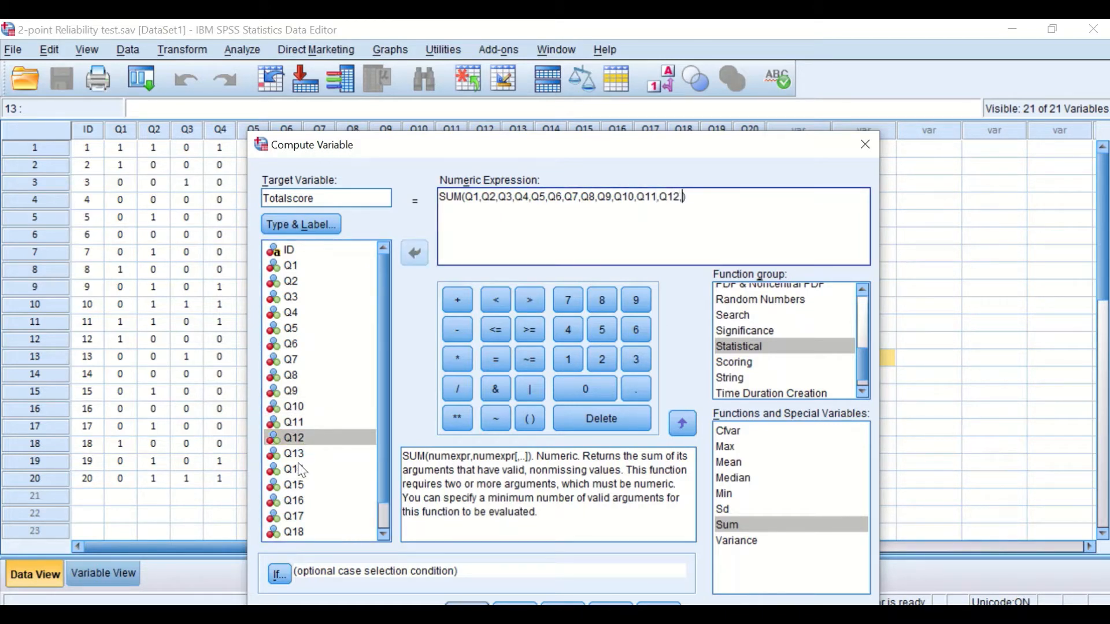
pyautogui.click(296, 457)
pyautogui.click(415, 253)
pyautogui.write(',')
pyautogui.click(285, 469)
pyautogui.click(414, 253)
pyautogui.write(',Q14')
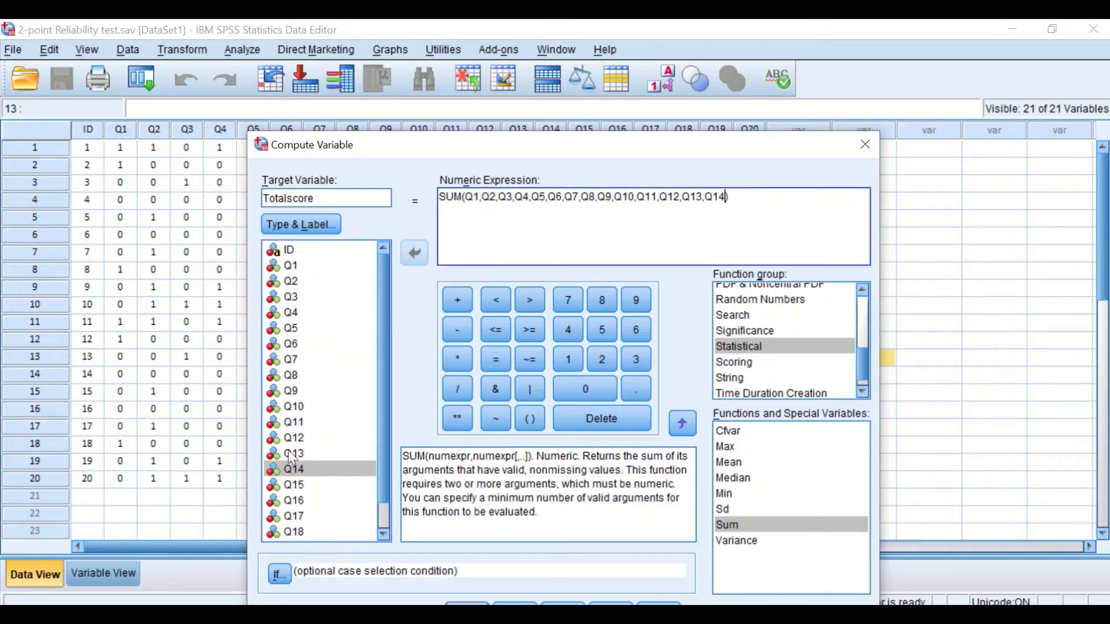
# - Add the variables Q15, Q16 and Q17 to the SUM arguments, separated by commas
pyautogui.click(292, 485)
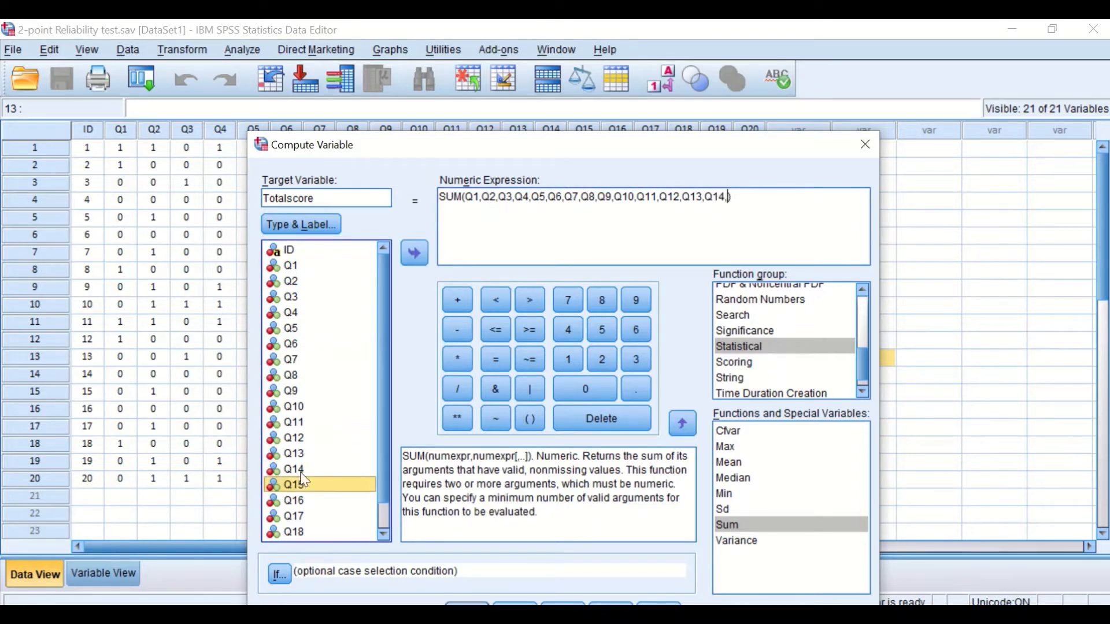
pyautogui.click(412, 254)
pyautogui.click(292, 501)
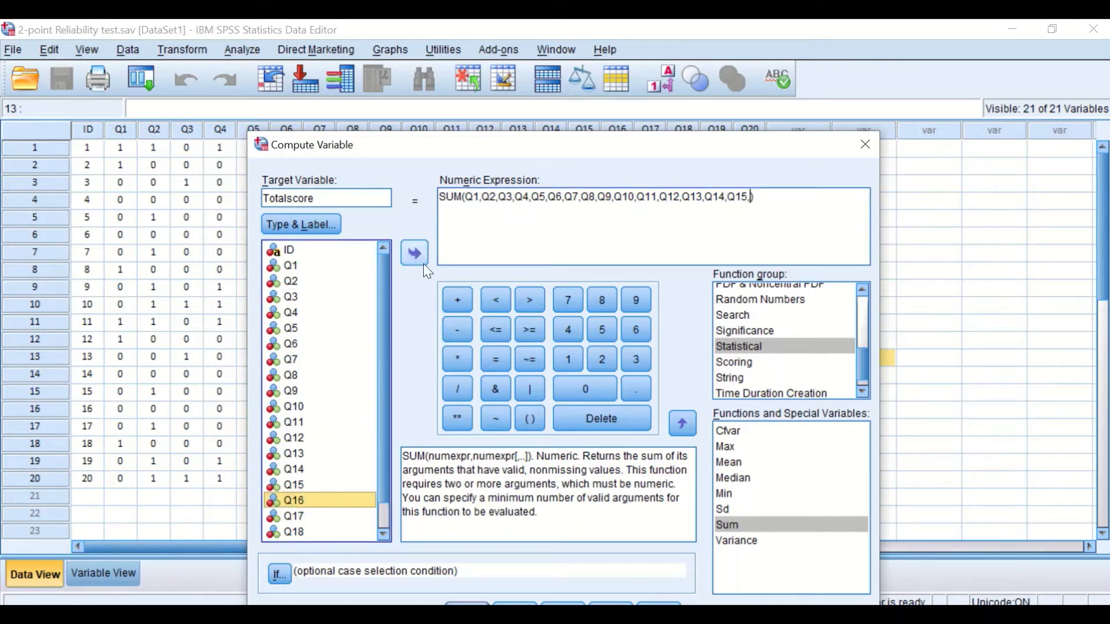
pyautogui.click(415, 253)
pyautogui.write(',')
pyautogui.click(294, 516)
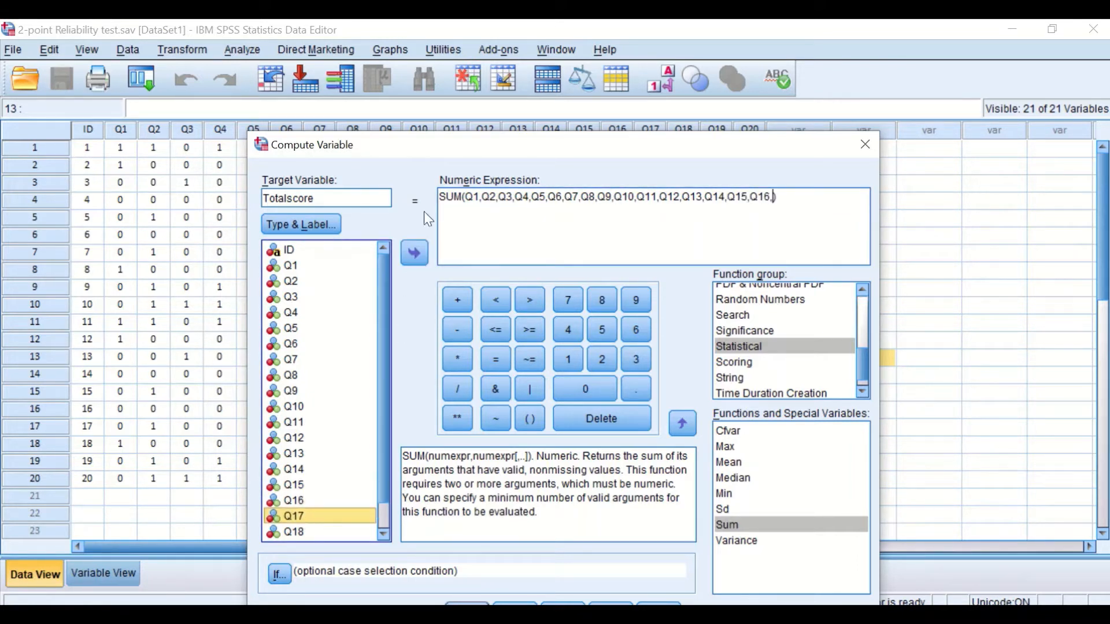
pyautogui.click(416, 253)
pyautogui.scroll(-1, 379, 411)
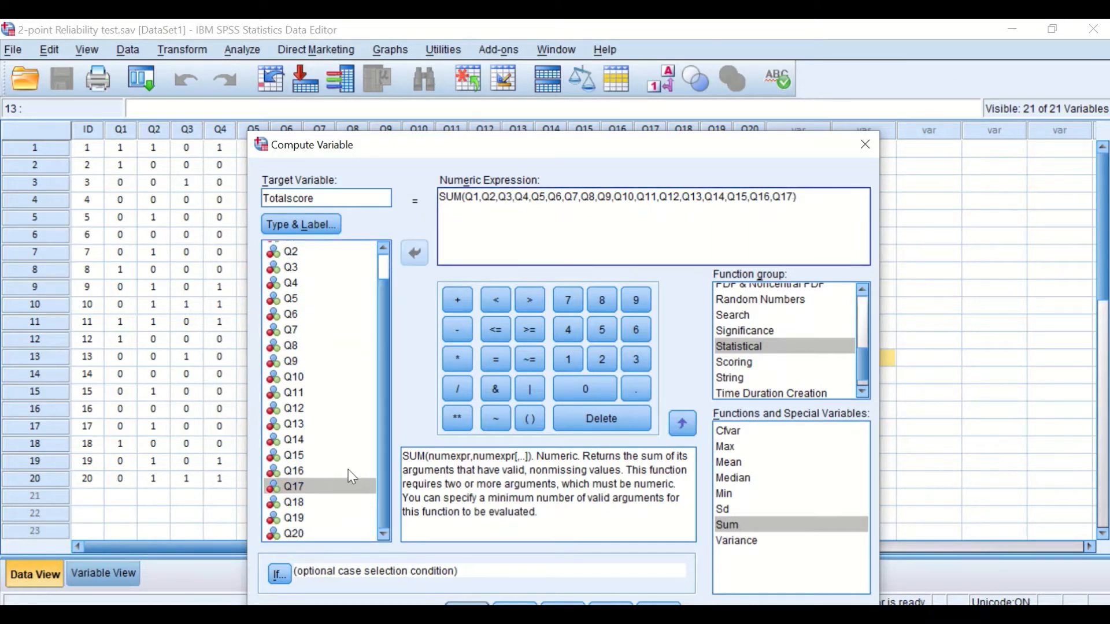
pyautogui.write(',')
# - Complete the SUM expression with the variables Q18, Q19 and Q20, separated by commas
pyautogui.click(305, 503)
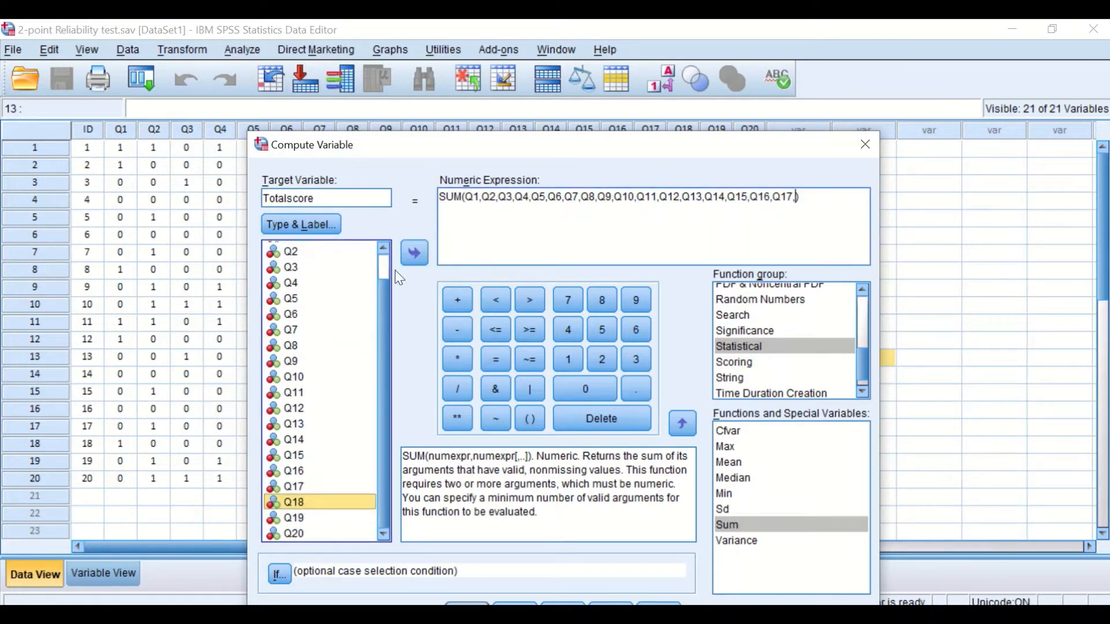
pyautogui.click(414, 253)
pyautogui.write(',')
pyautogui.click(295, 518)
pyautogui.click(414, 253)
pyautogui.write(',Q19,')
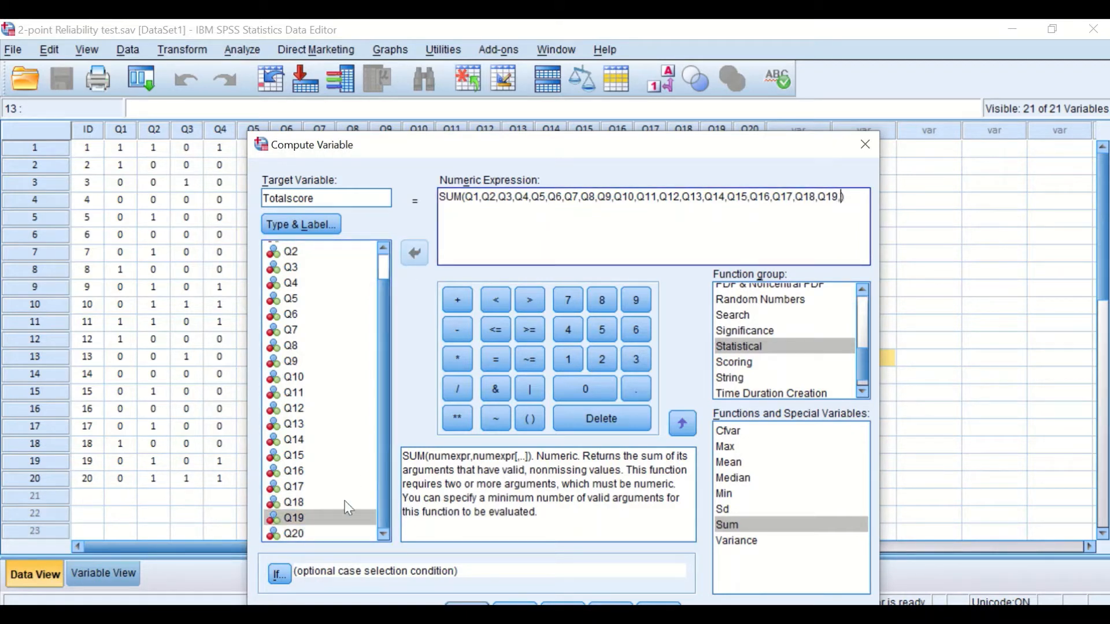
pyautogui.click(318, 534)
pyautogui.click(417, 253)
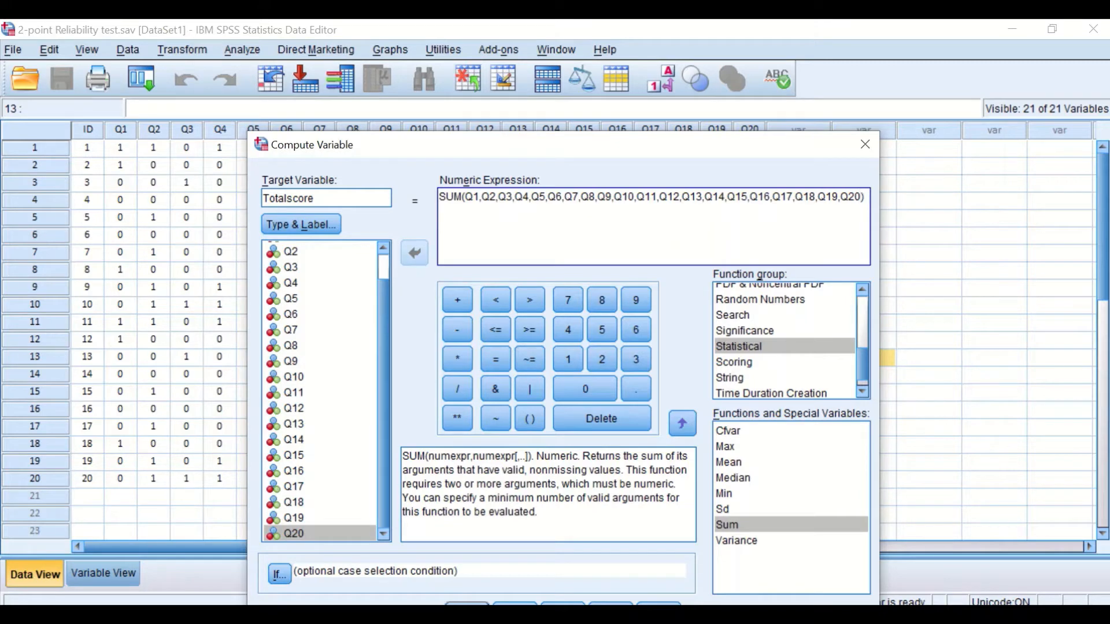
# - Run the Totalscore computation and minimize the output viewer to return to the data sheet
pyautogui.moveTo(485, 150); pyautogui.dragTo(486, 106)
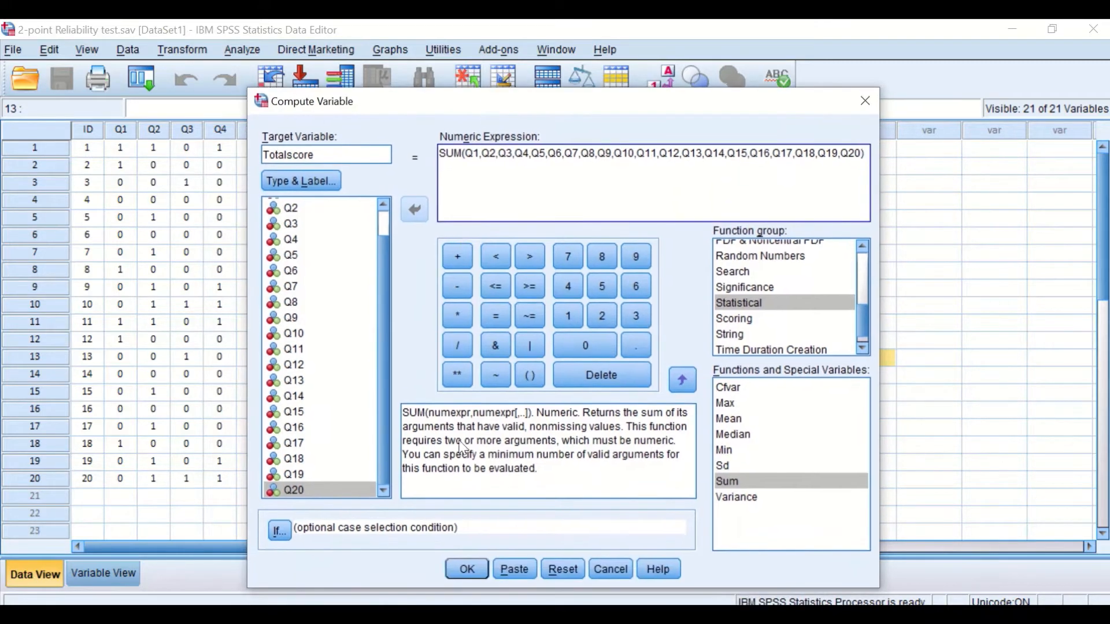
pyautogui.click(465, 569)
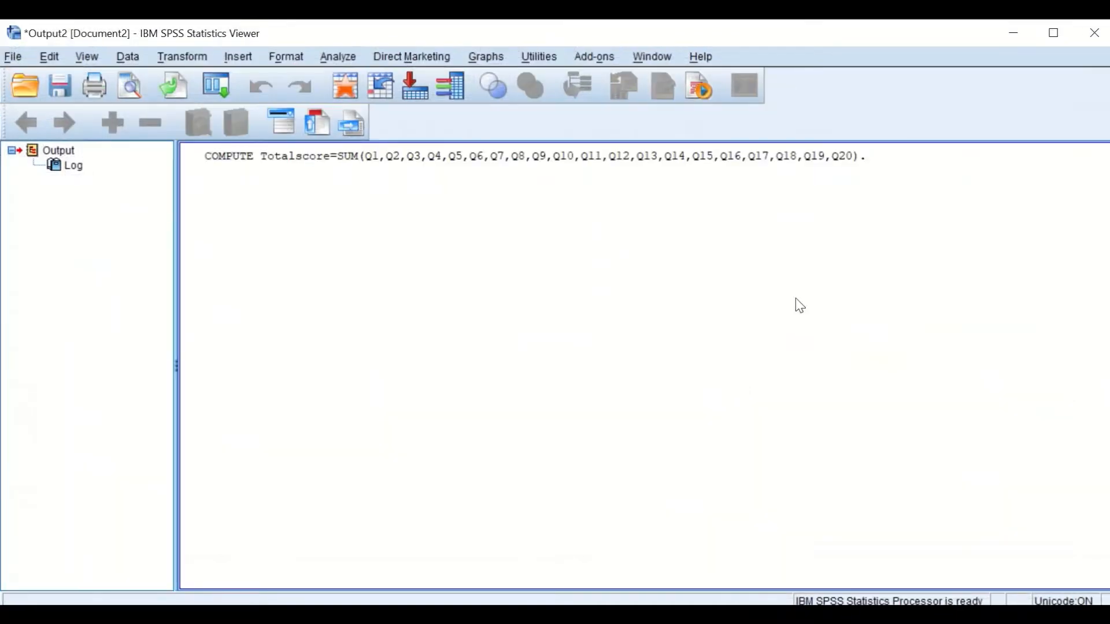
pyautogui.click(1013, 33)
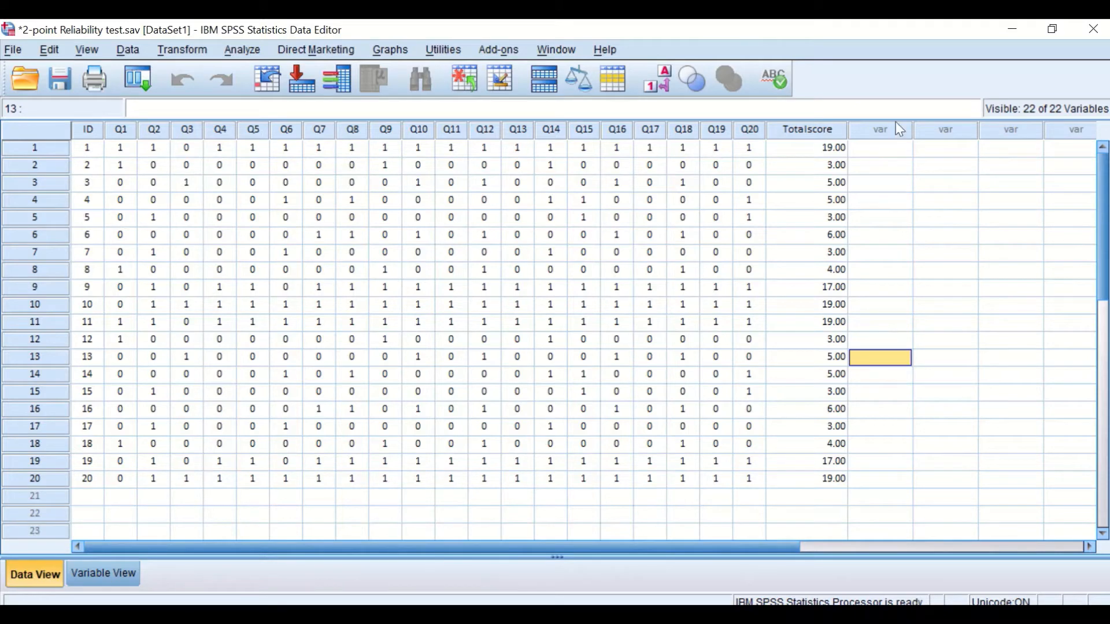
# - Set the Totalscore variable's display columns to 4, alignment to Center and decimals to 0, and return to the data sheet
pyautogui.click(96, 574)
pyautogui.click(511, 495)
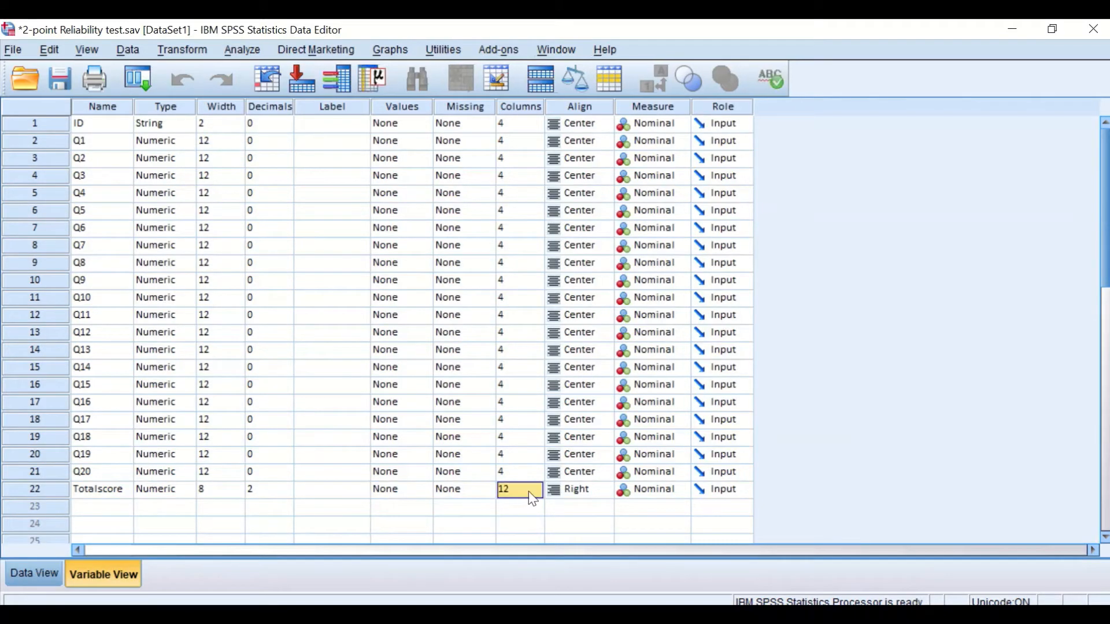
pyautogui.moveTo(525, 493); pyautogui.dragTo(503, 486)
pyautogui.click(605, 491)
pyautogui.click(605, 490)
pyautogui.click(574, 537)
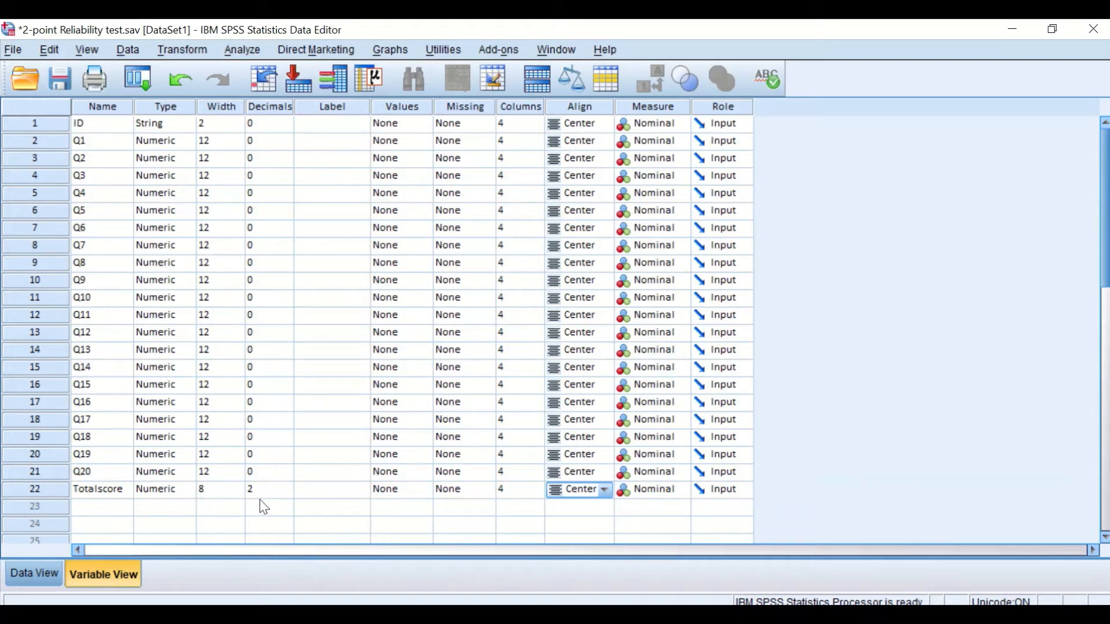
pyautogui.click(274, 492)
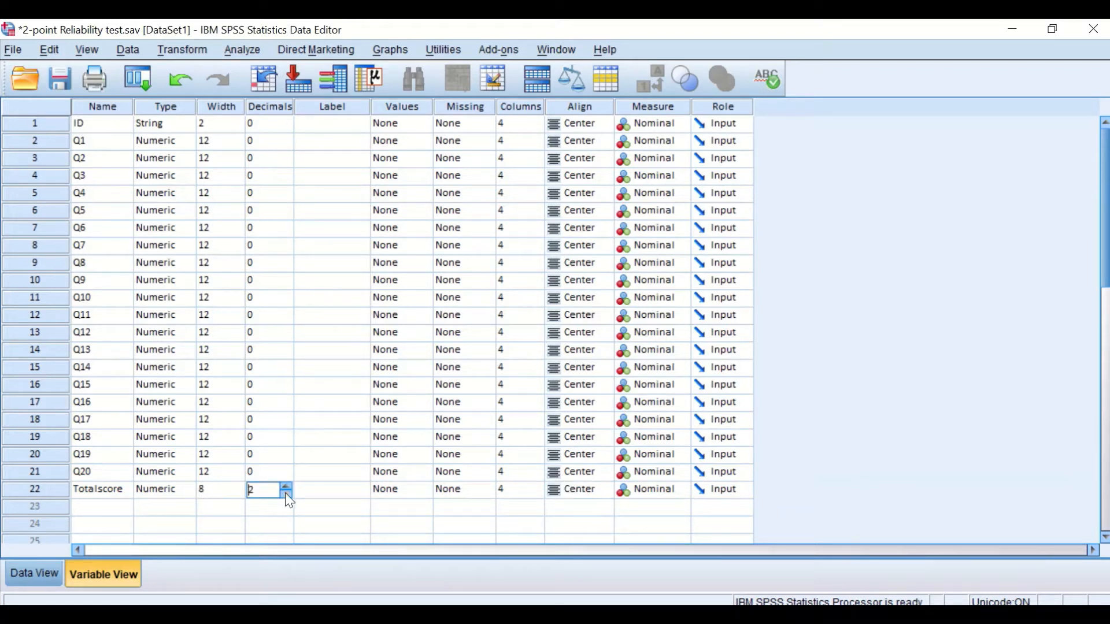
pyautogui.click(36, 574)
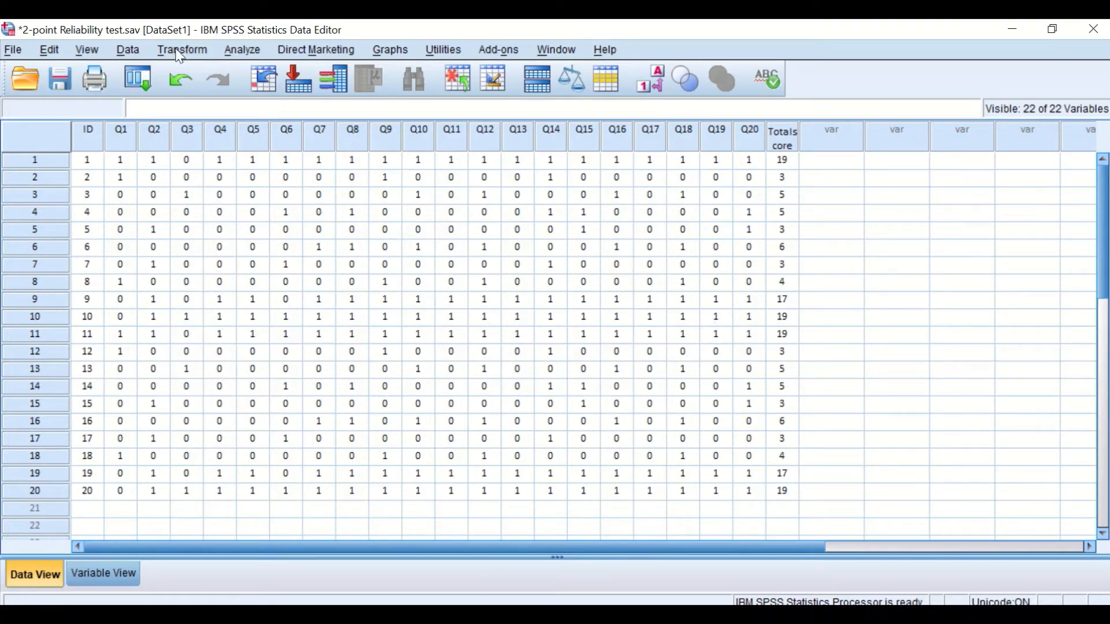
# - Transpose the dataset using ID as the name variable and all remaining variables, Q1 to Q20 and Totalscore, as the variables
pyautogui.click(138, 50)
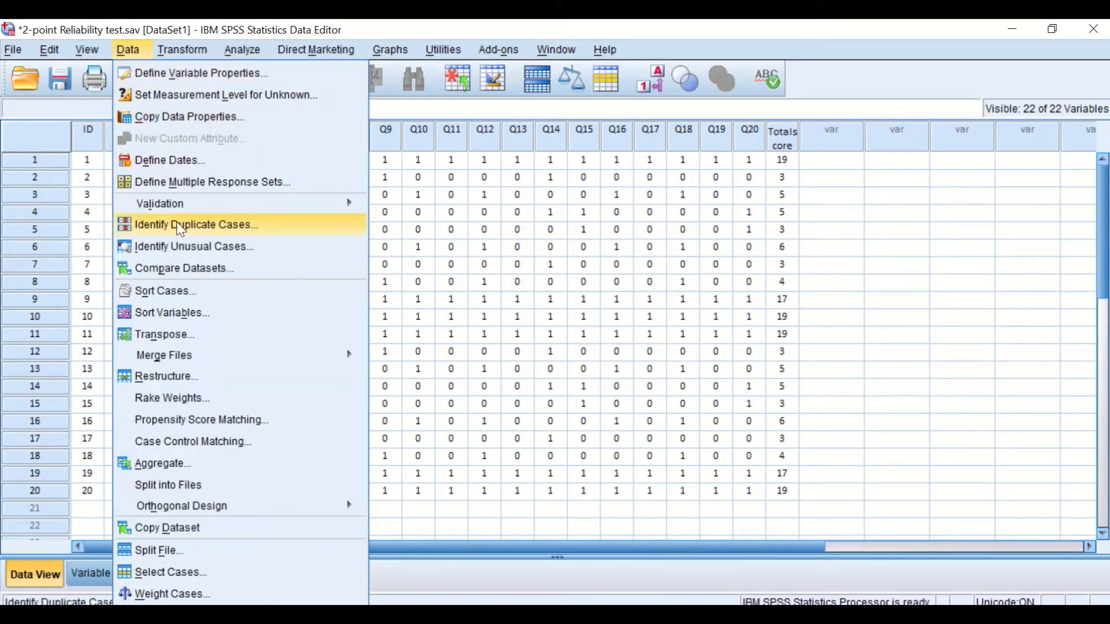
pyautogui.click(167, 337)
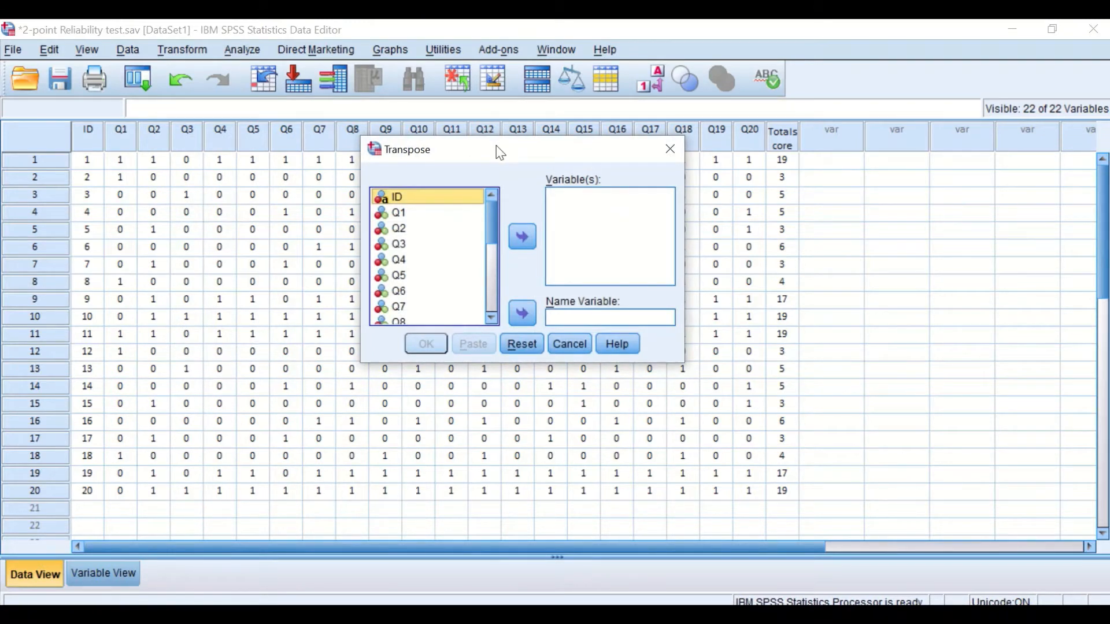
pyautogui.moveTo(419, 204); pyautogui.dragTo(590, 316)
pyautogui.click(523, 314)
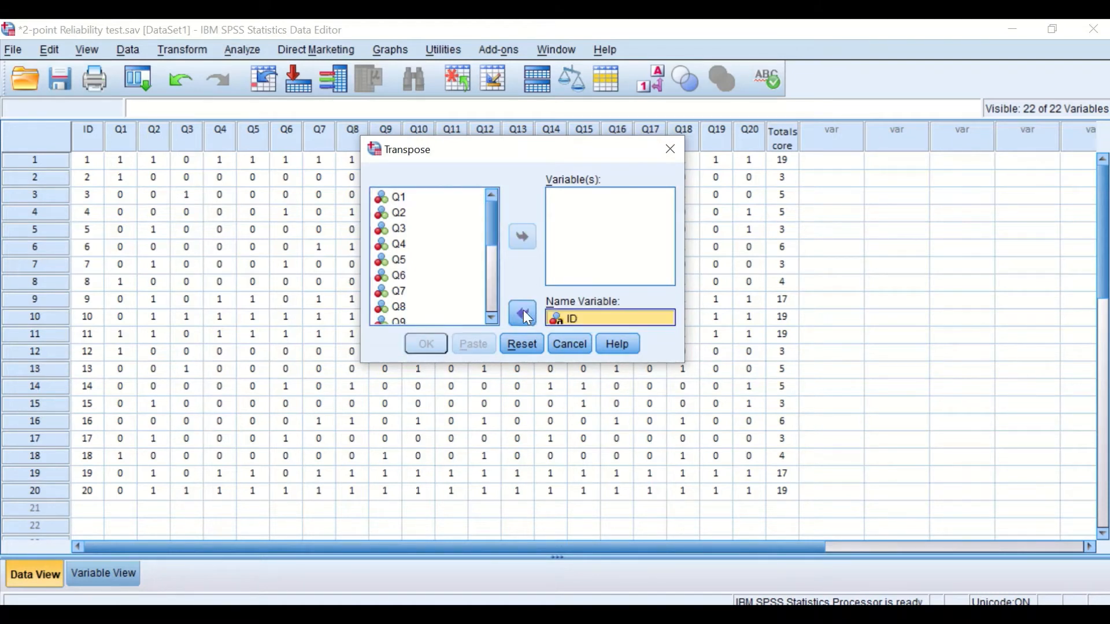
pyautogui.click(395, 199)
pyautogui.hotkey('ctrl', 'a')
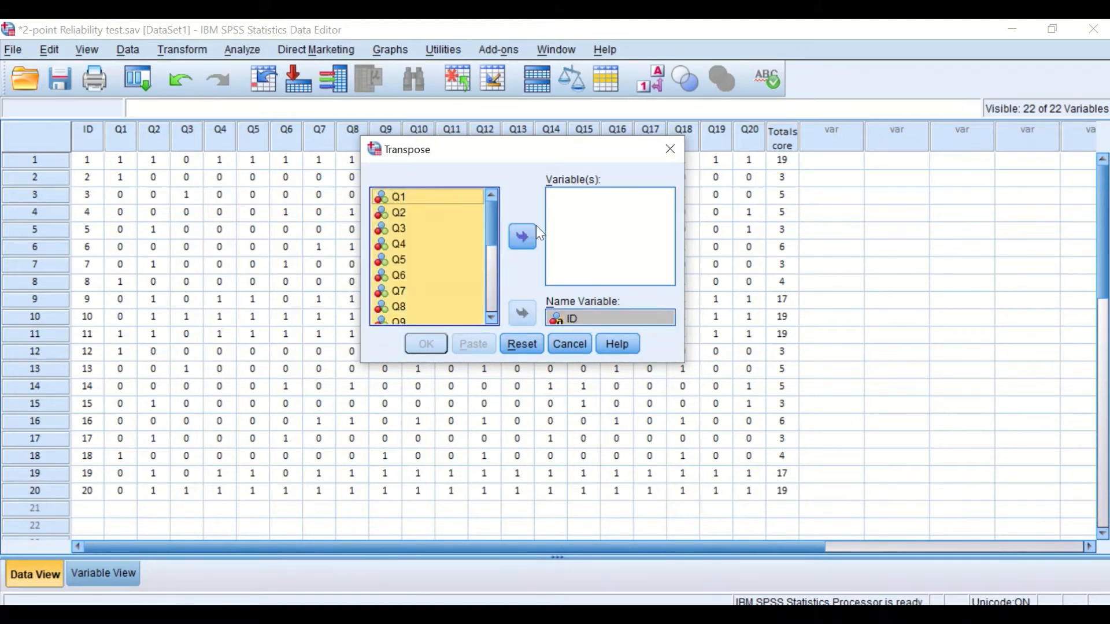
pyautogui.click(523, 237)
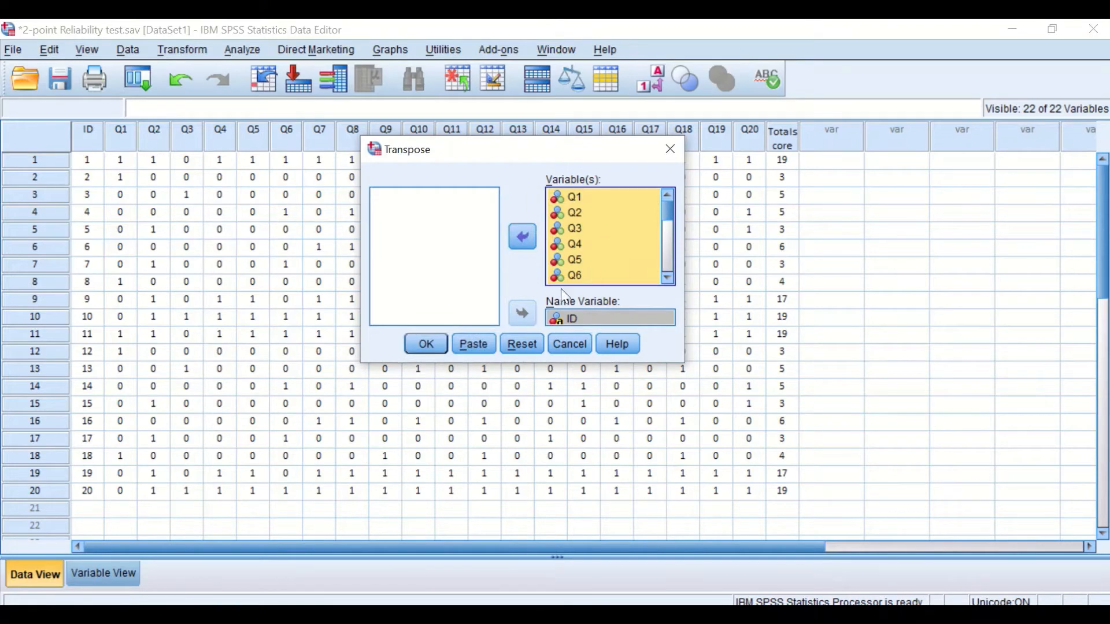
pyautogui.click(426, 347)
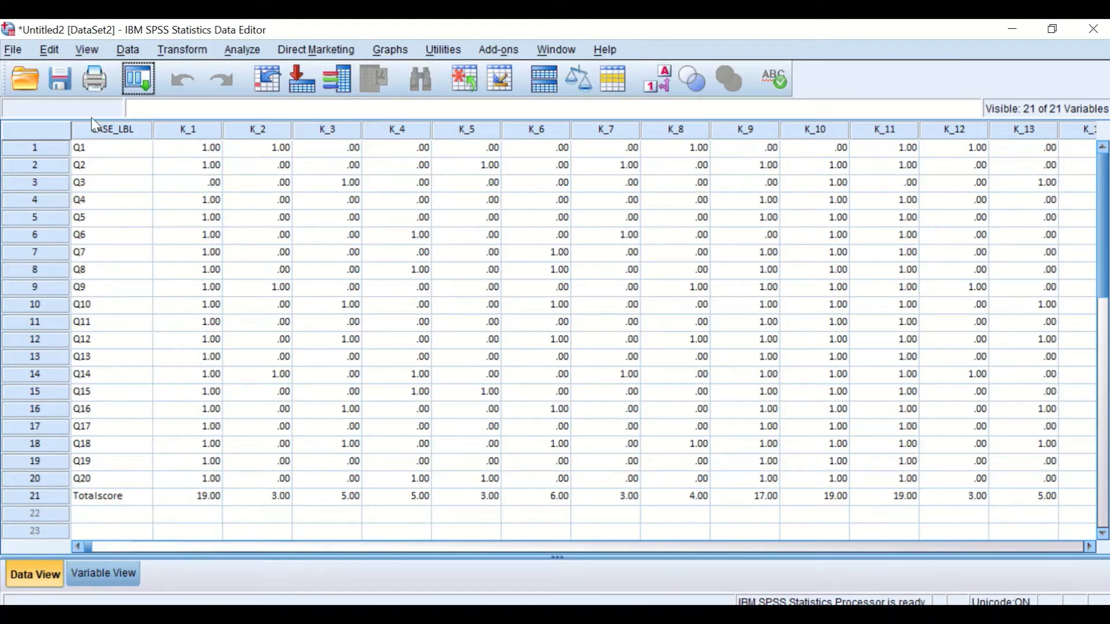
# - Set the decimals of variables K_1 to K_20 in the transposed dataset to 0
pyautogui.click(99, 572)
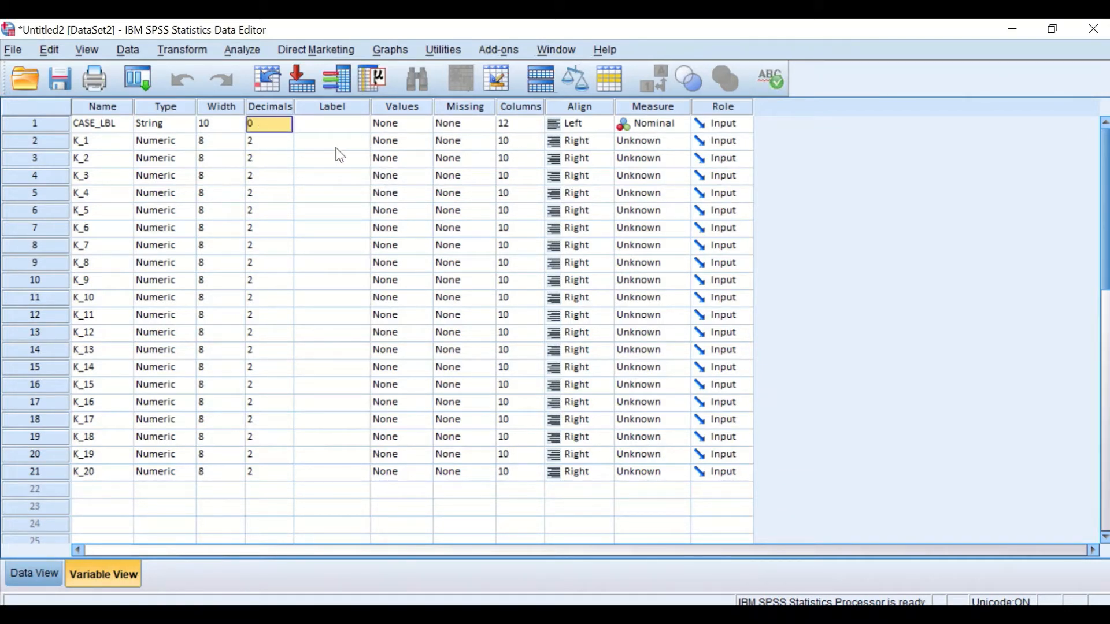
pyautogui.moveTo(266, 139); pyautogui.dragTo(308, 481)
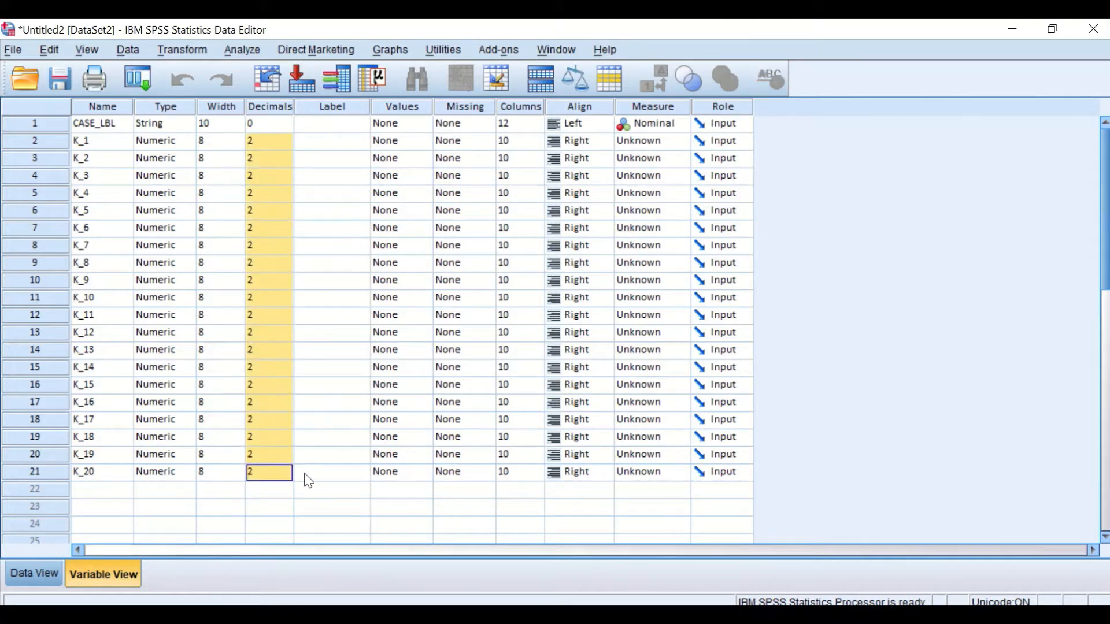
pyautogui.hotkey('ctrl', 'v')
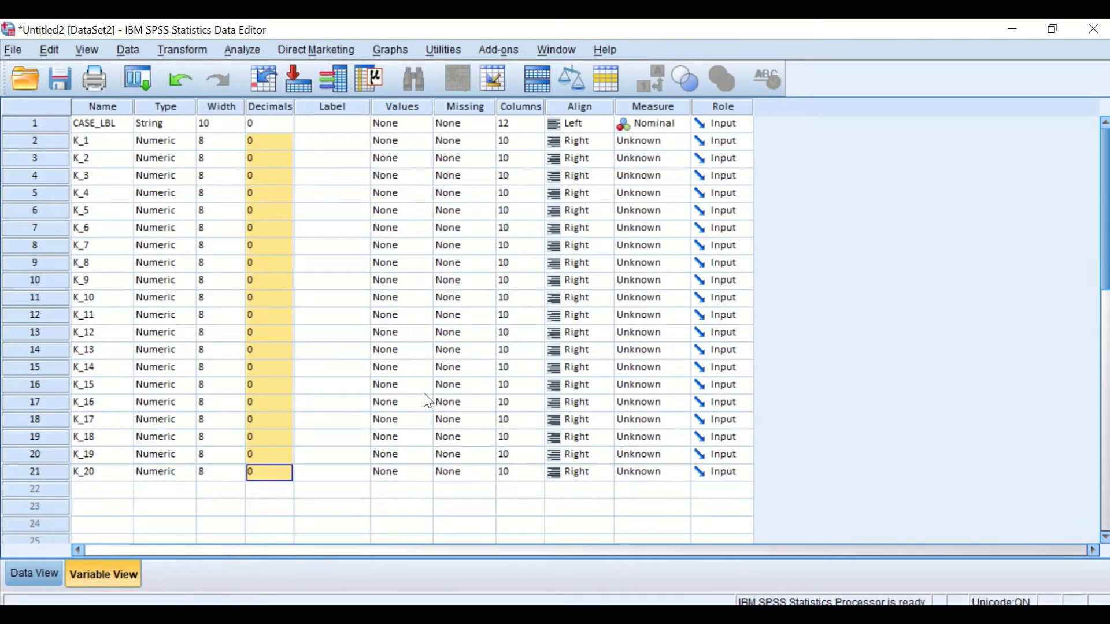
# - Set the alignment of CASE_LBL and all variables K_1 to K_20 to Center
pyautogui.click(604, 124)
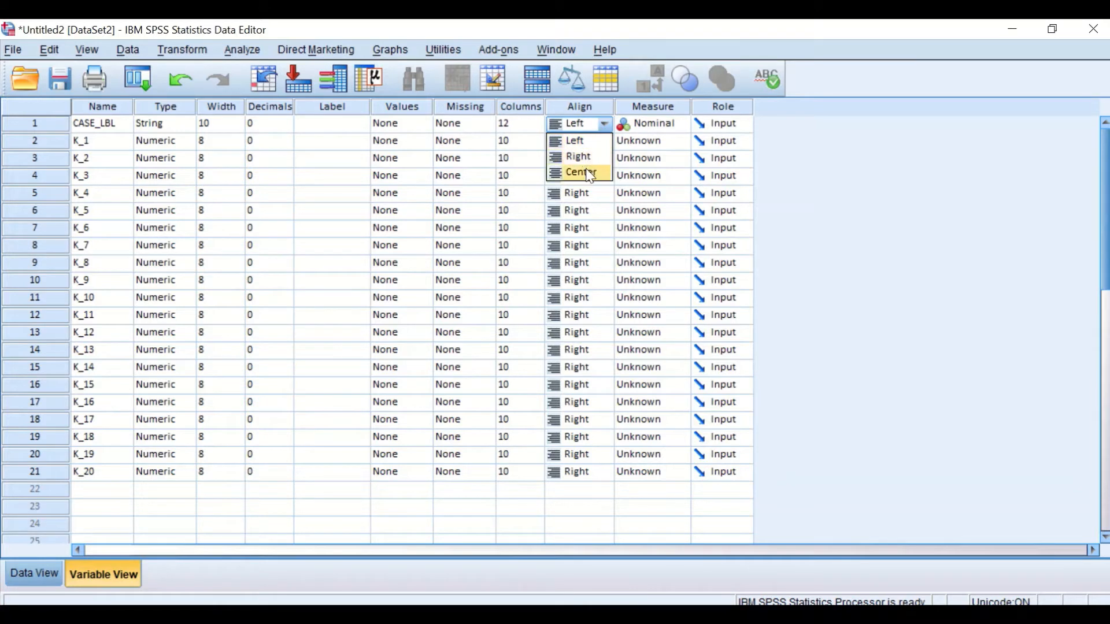
pyautogui.click(589, 173)
pyautogui.click(577, 141)
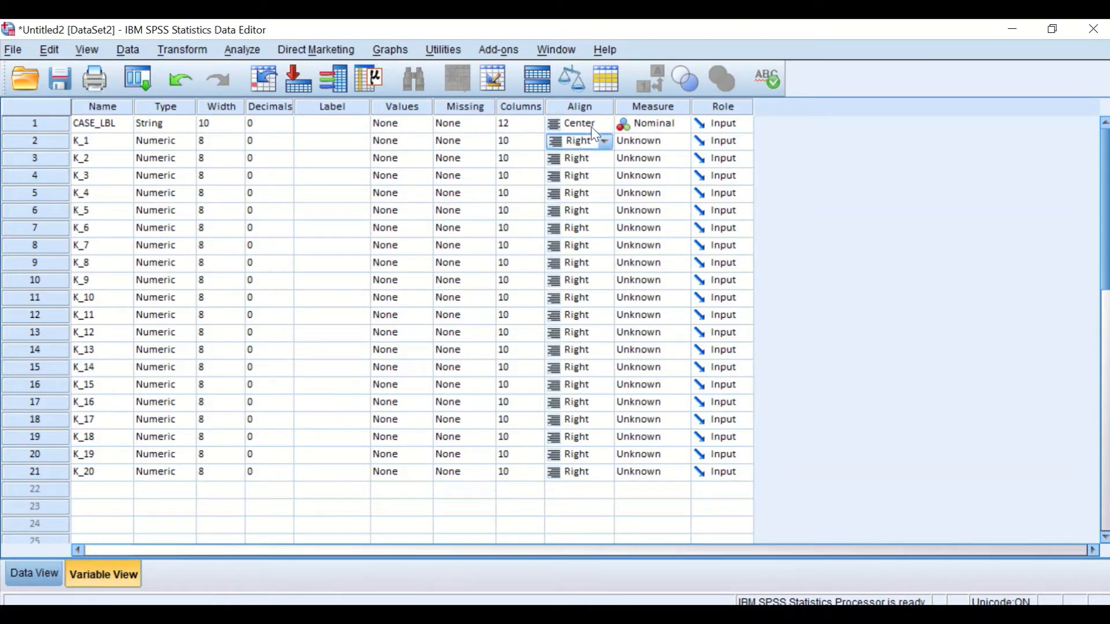
pyautogui.click(569, 124)
pyautogui.moveTo(589, 146); pyautogui.dragTo(592, 470)
pyautogui.write('Center Center Center Center Center Center Center Center Center Center Center Center Center Center Center Center Center Center Center Center')
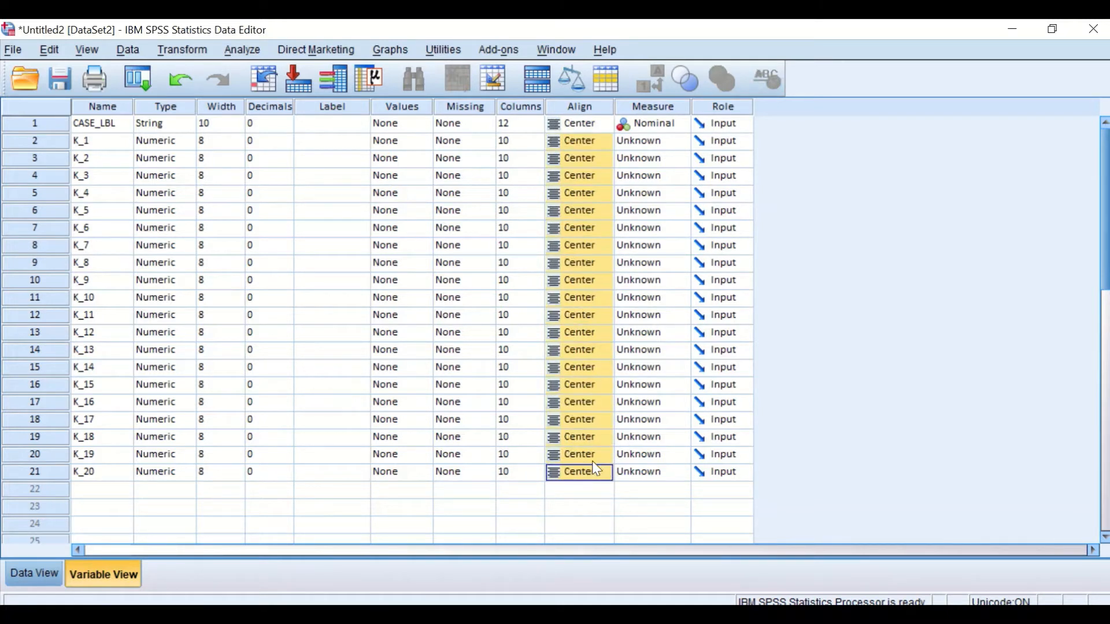
# - Set the display columns of CASE_LBL and all variables K_1 to K_20 to 4
pyautogui.click(515, 123)
pyautogui.moveTo(517, 123); pyautogui.dragTo(501, 120)
pyautogui.click(513, 138)
pyautogui.click(509, 122)
pyautogui.moveTo(524, 142); pyautogui.dragTo(519, 478)
pyautogui.write('4')
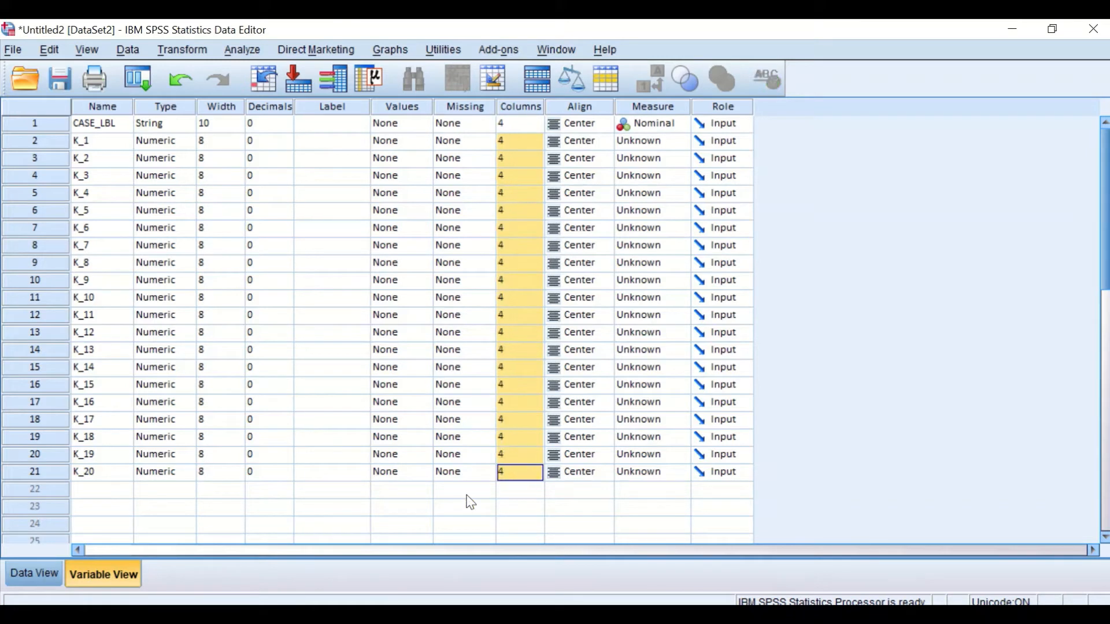
pyautogui.click(379, 506)
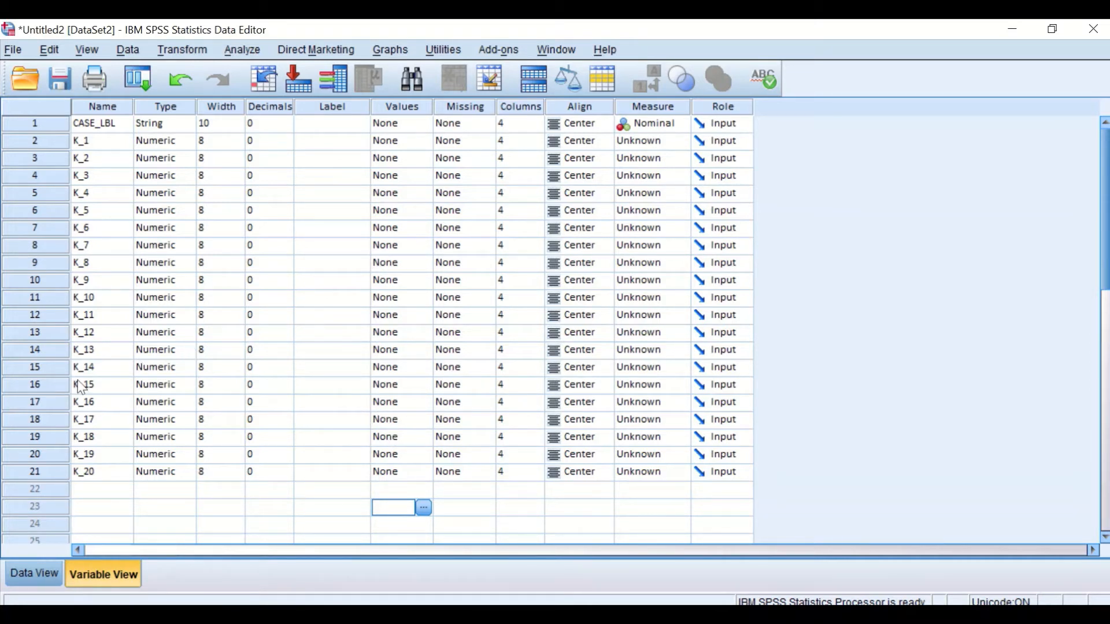
# - Set the measurement level of variables K_1 to K_20 to Nominal and return to the data sheet
pyautogui.click(668, 123)
pyautogui.click(668, 124)
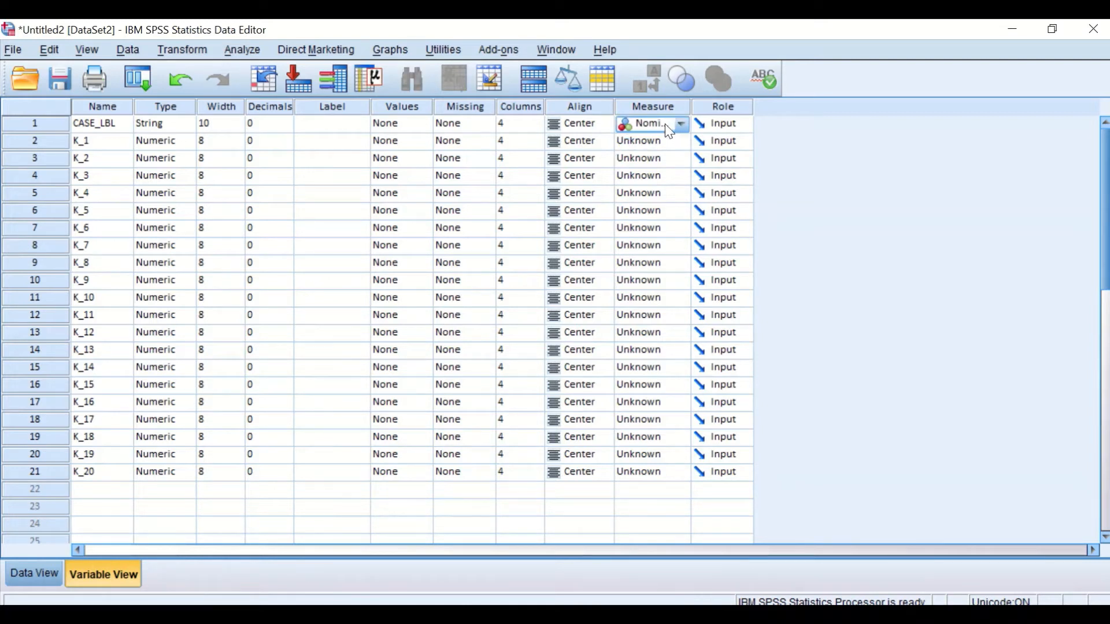
pyautogui.click(662, 123)
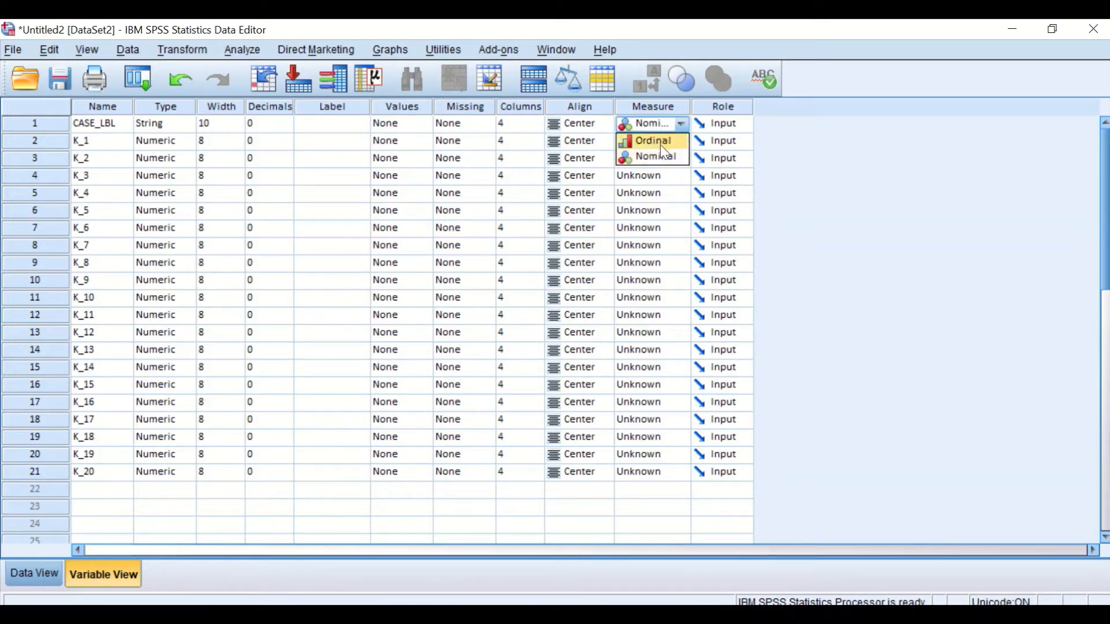
pyautogui.click(662, 156)
pyautogui.click(662, 141)
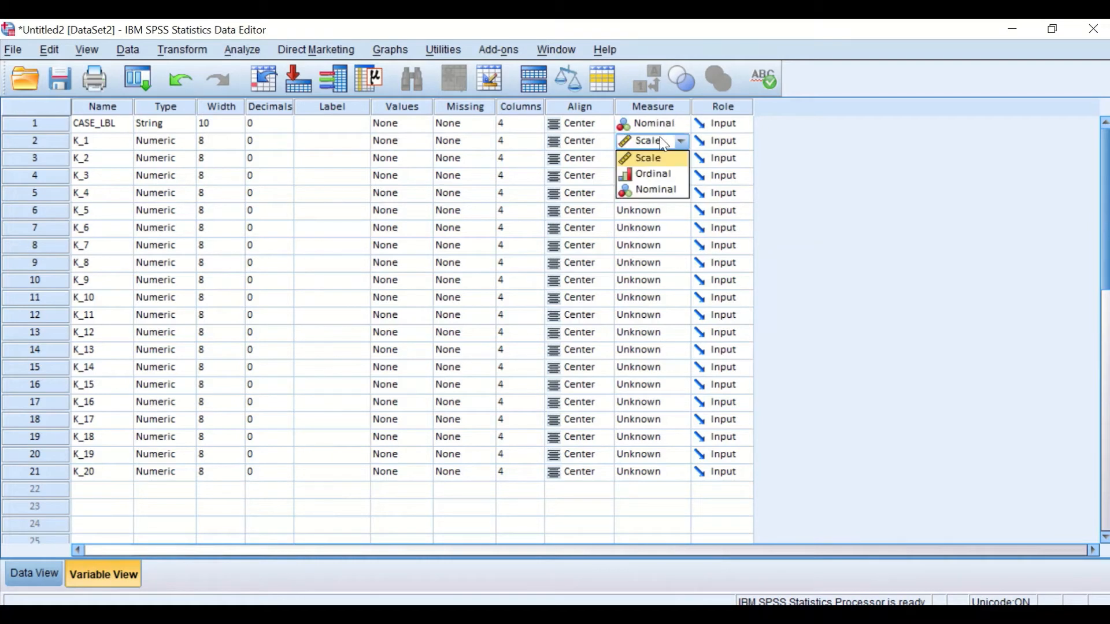
pyautogui.click(640, 122)
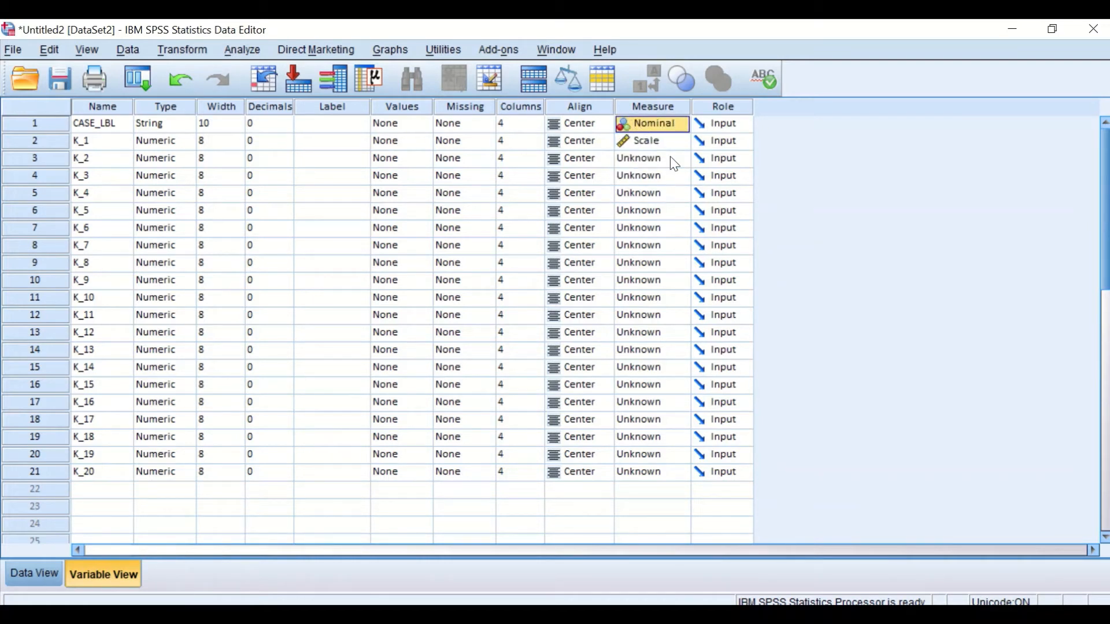
pyautogui.moveTo(673, 141); pyautogui.dragTo(650, 480)
pyautogui.hotkey('ctrl', 'v')
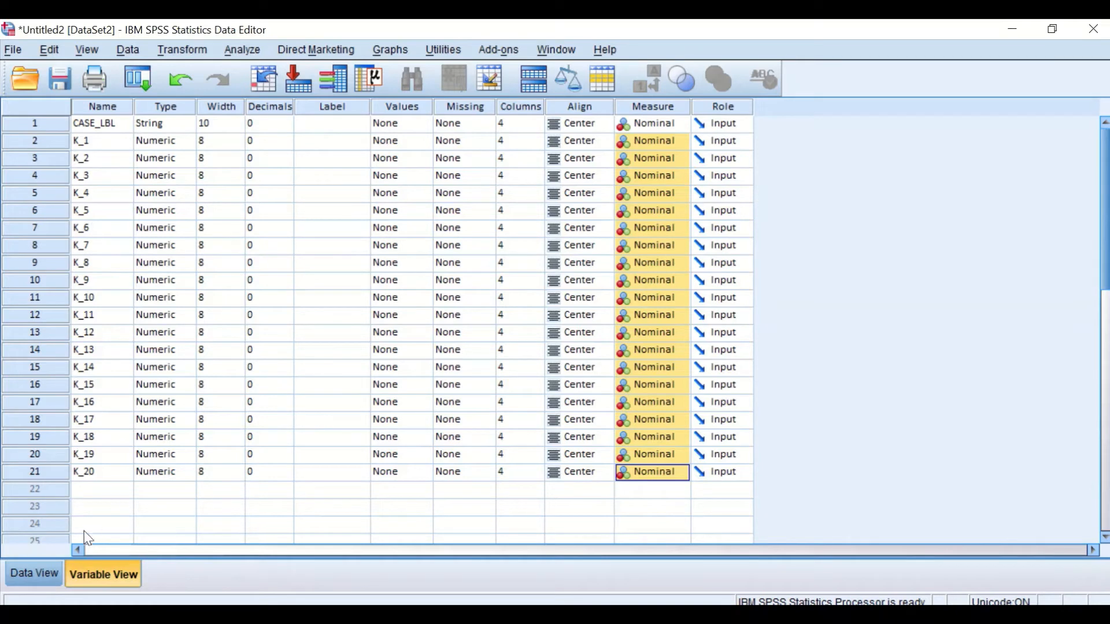
pyautogui.click(35, 573)
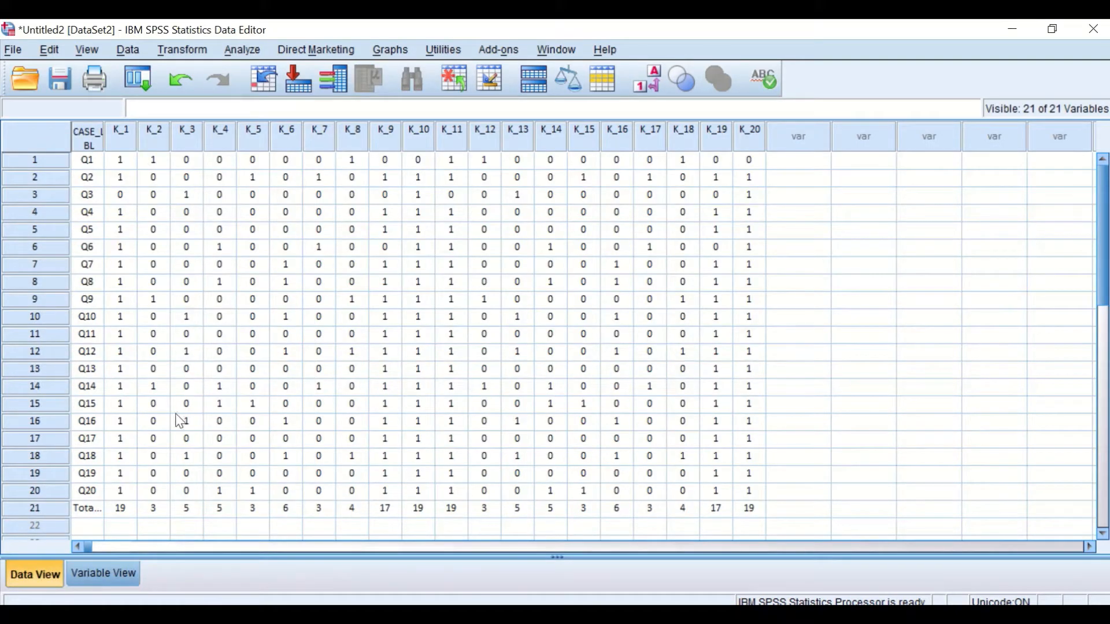
# - Rename variables K_1 to K_20 as S1 to S20 by replacing all occurrences of "K_" with "S" in the variable names
pyautogui.click(110, 575)
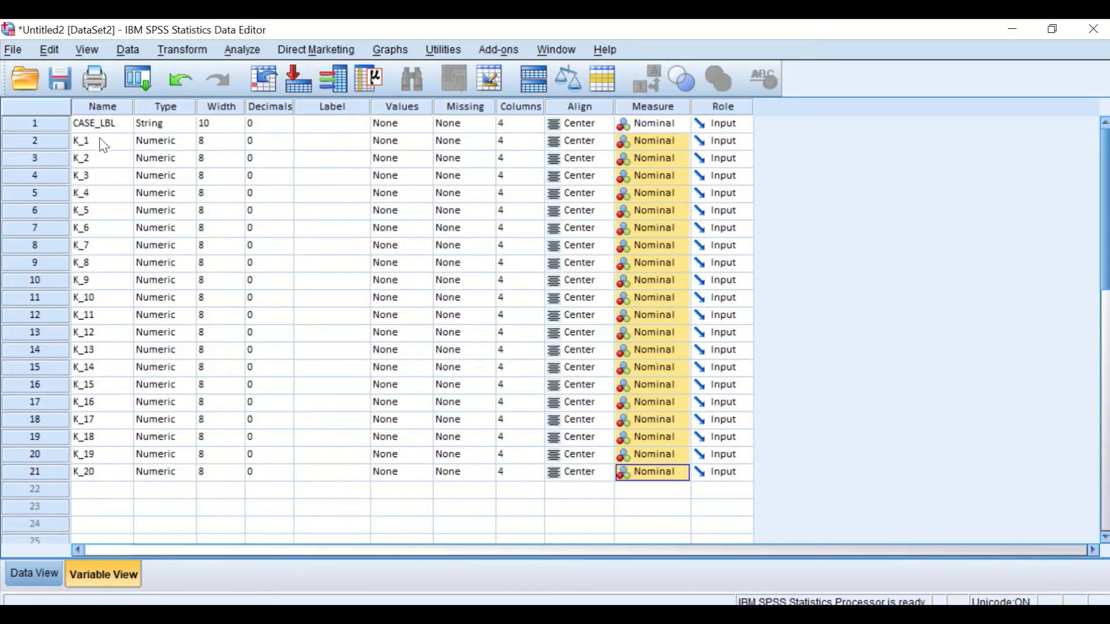
pyautogui.click(99, 106)
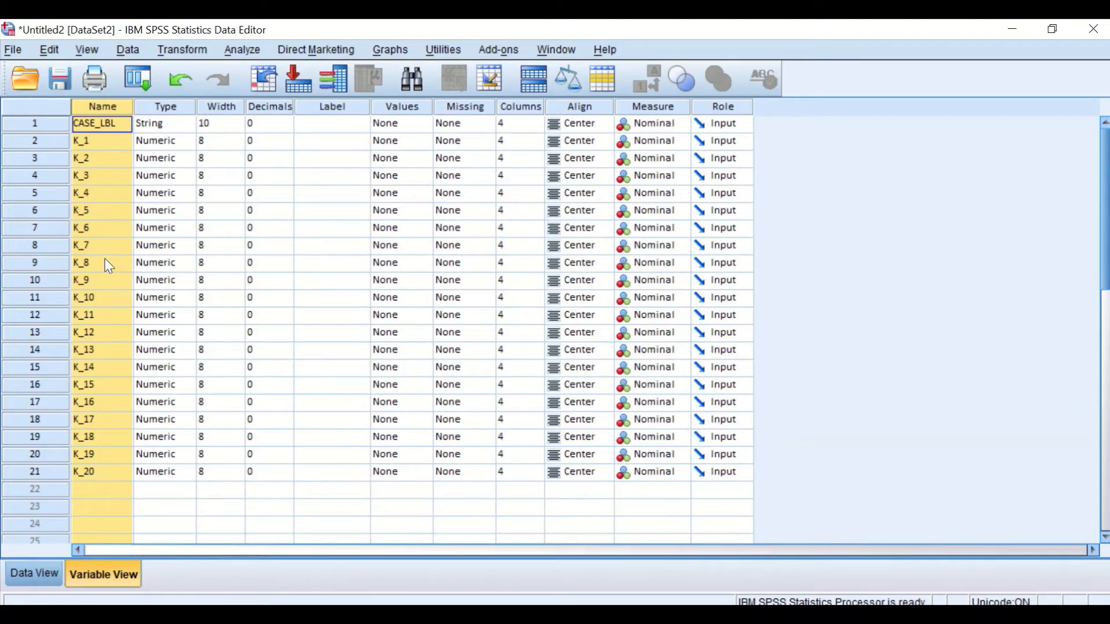
pyautogui.hotkey('ctrl', 'f')
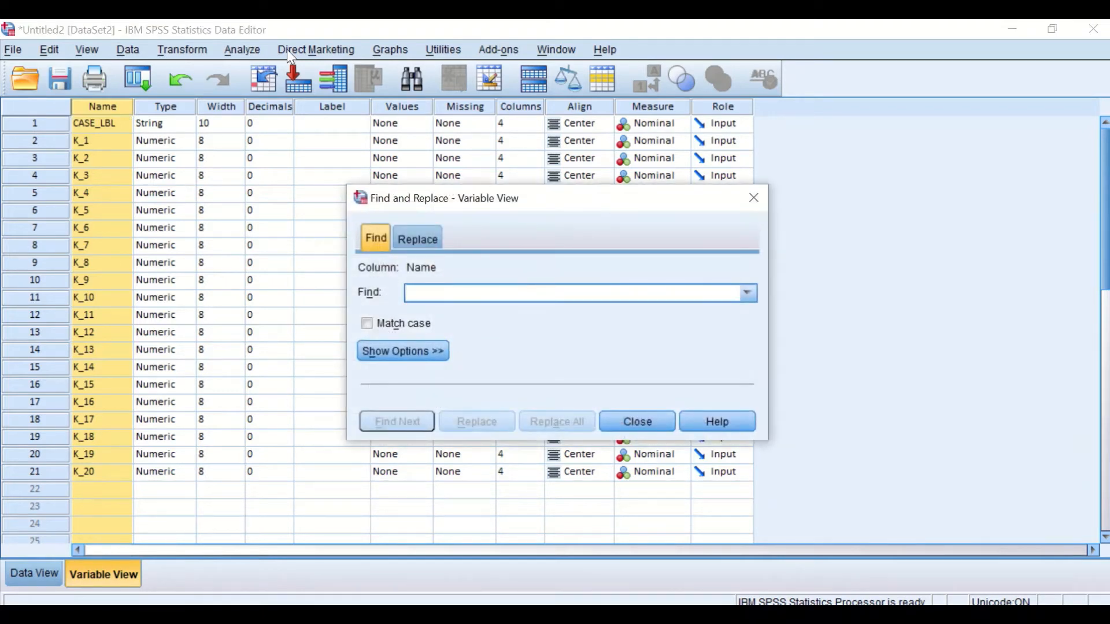
pyautogui.click(417, 237)
pyautogui.moveTo(540, 200); pyautogui.dragTo(520, 151)
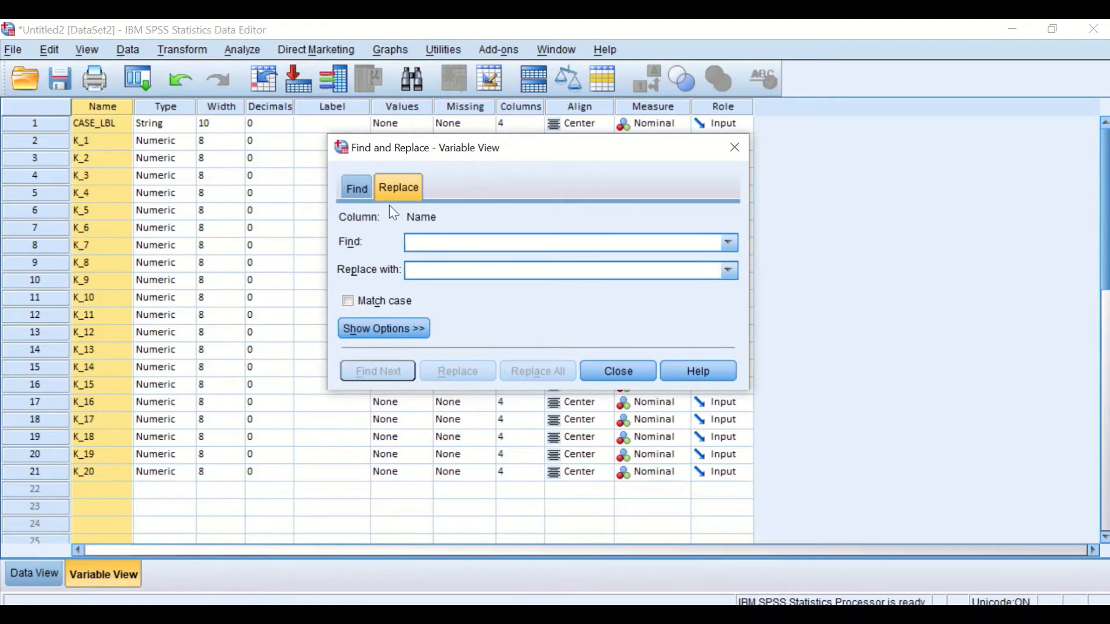
pyautogui.write('K-')
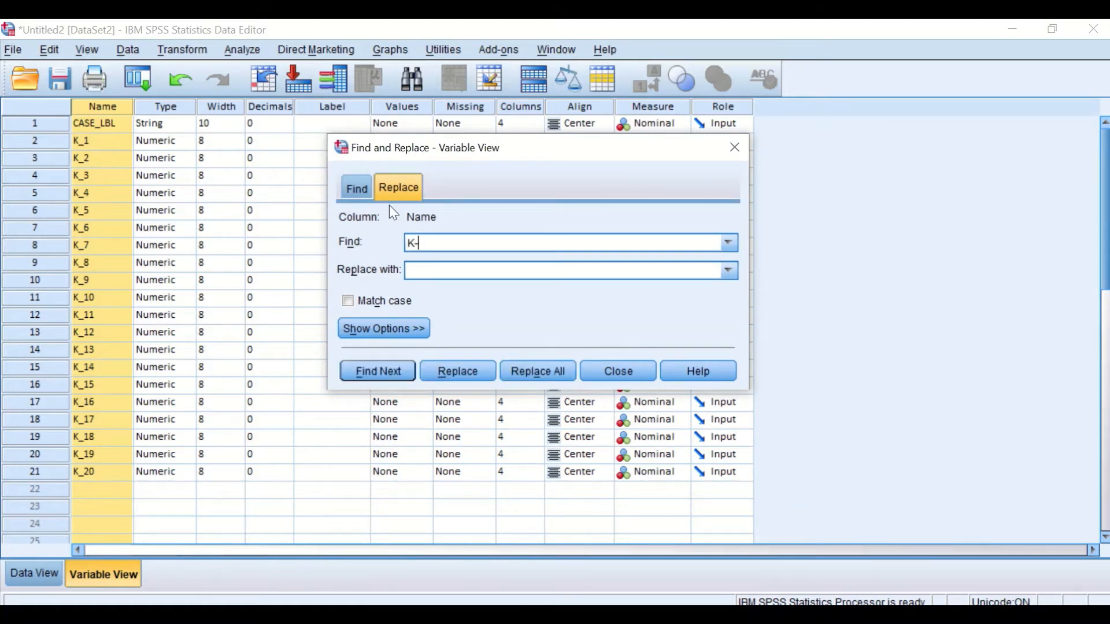
pyautogui.press('BackSpace')
pyautogui.write('_')
pyautogui.click(448, 269)
pyautogui.write('S')
pyautogui.click(542, 369)
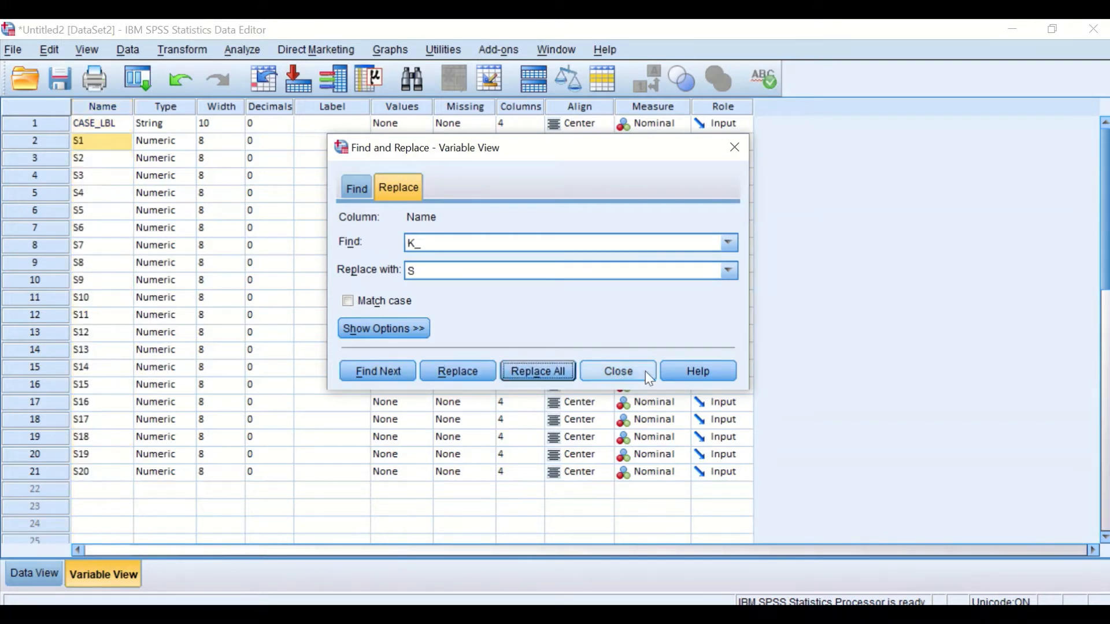
pyautogui.click(618, 371)
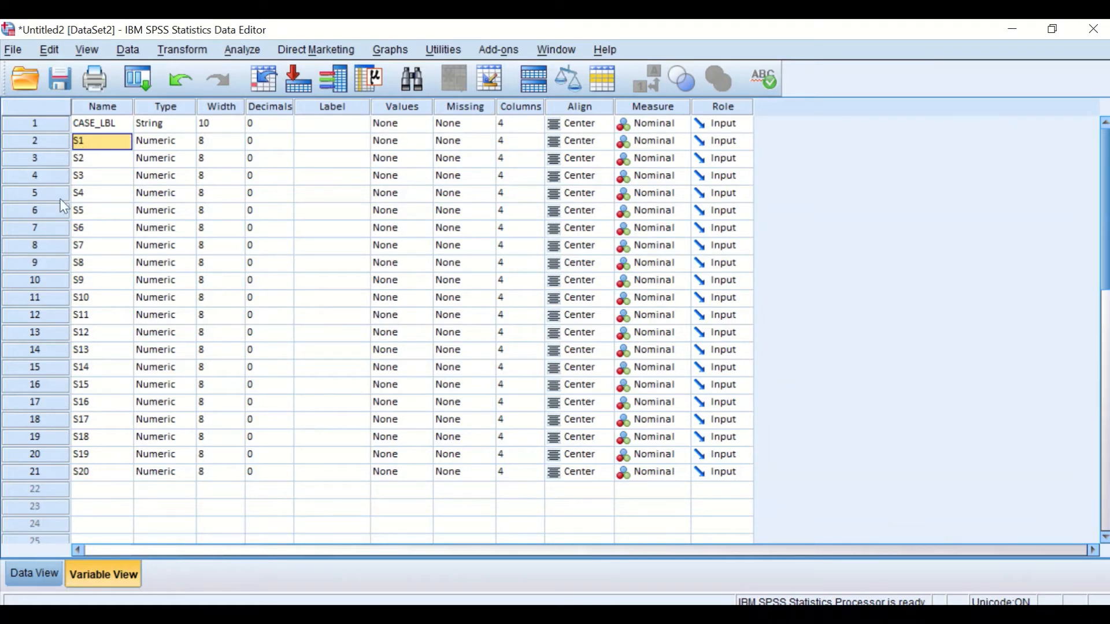
# - Return to the data sheet and start computing a new variable with the target name Variance
pyautogui.click(17, 576)
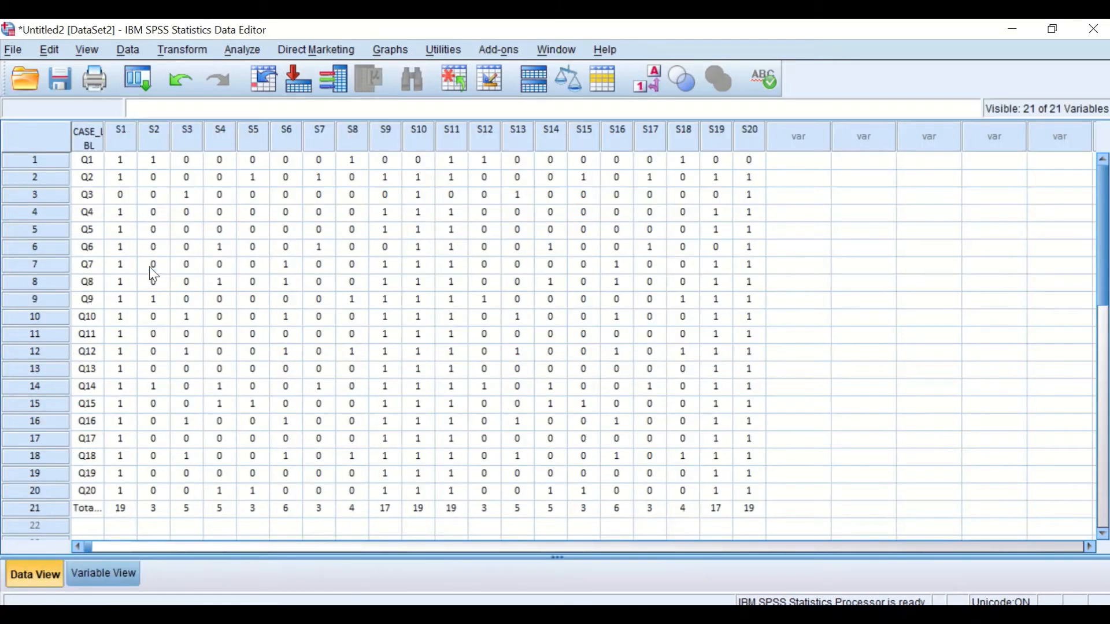
pyautogui.scroll(-1, 578, 266)
pyautogui.scroll(1, 575, 249)
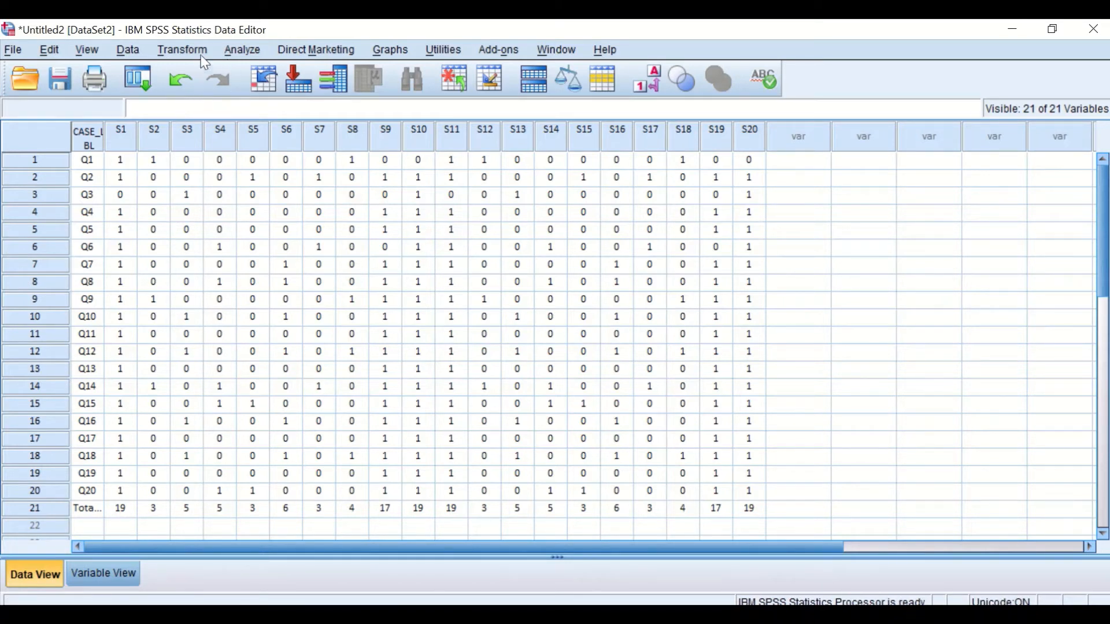
pyautogui.click(181, 52)
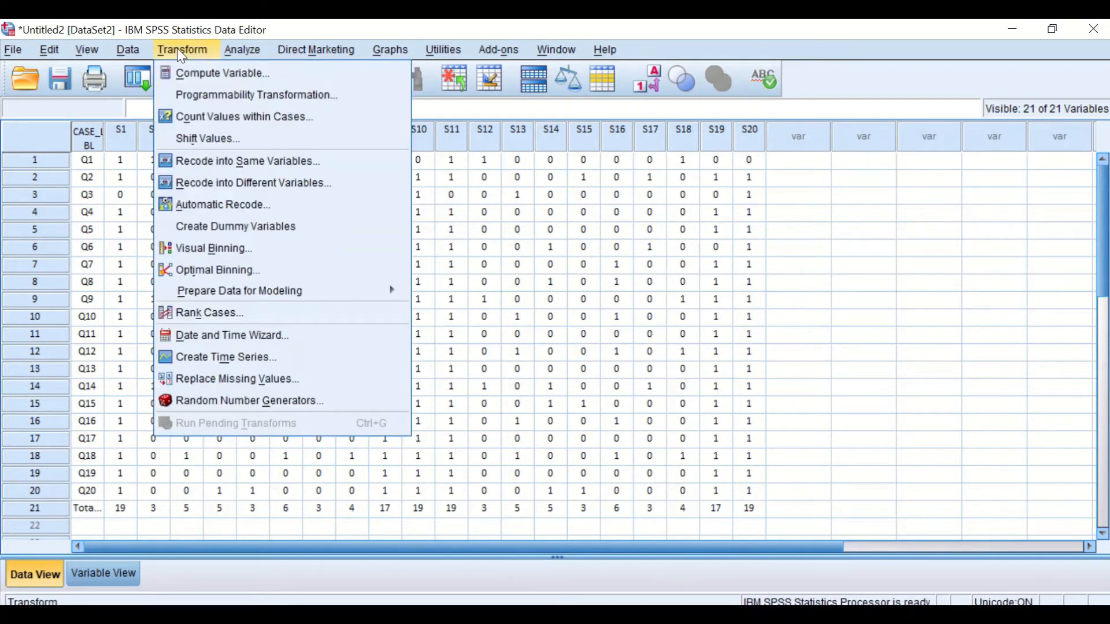
pyautogui.click(184, 73)
pyautogui.click(282, 154)
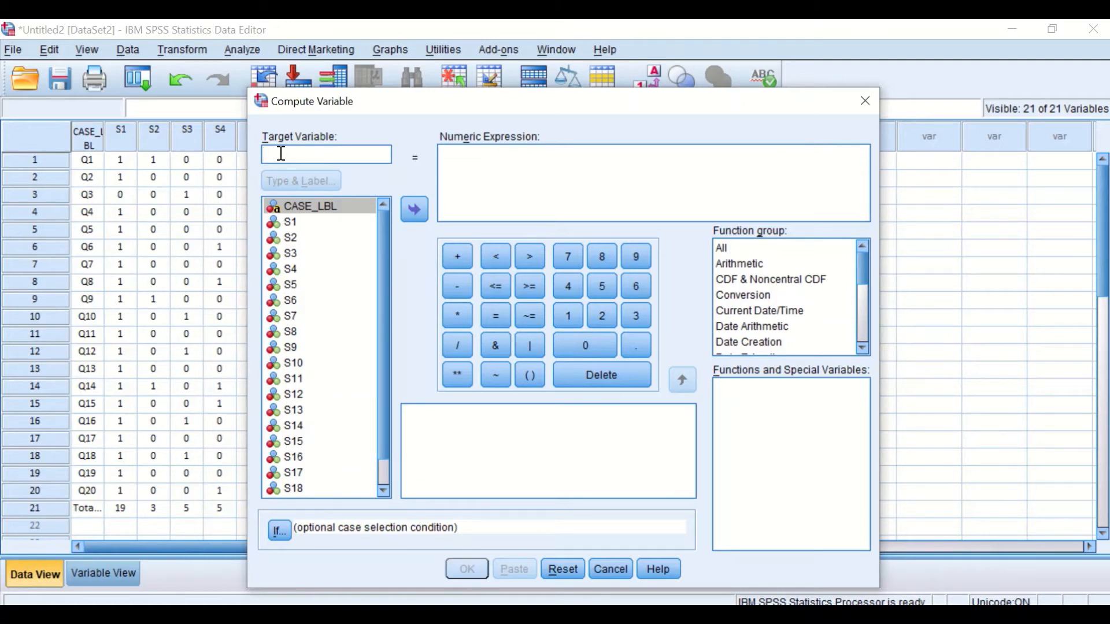
pyautogui.write('Variance')
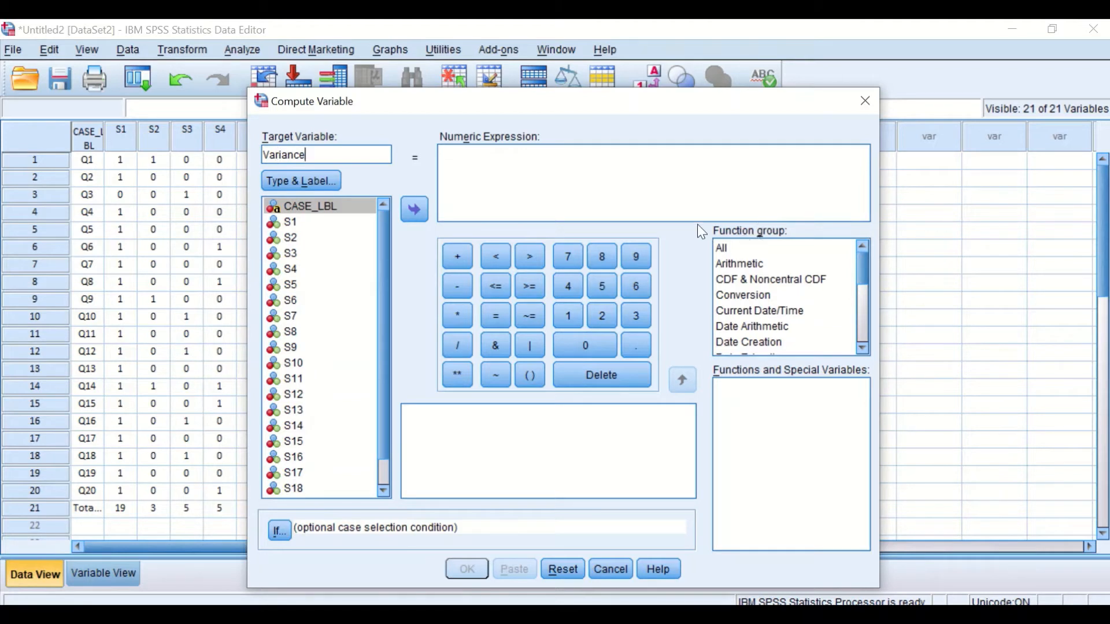
# - Insert the statistical function VARIANCE into the numeric expression for the new variable
pyautogui.click(542, 183)
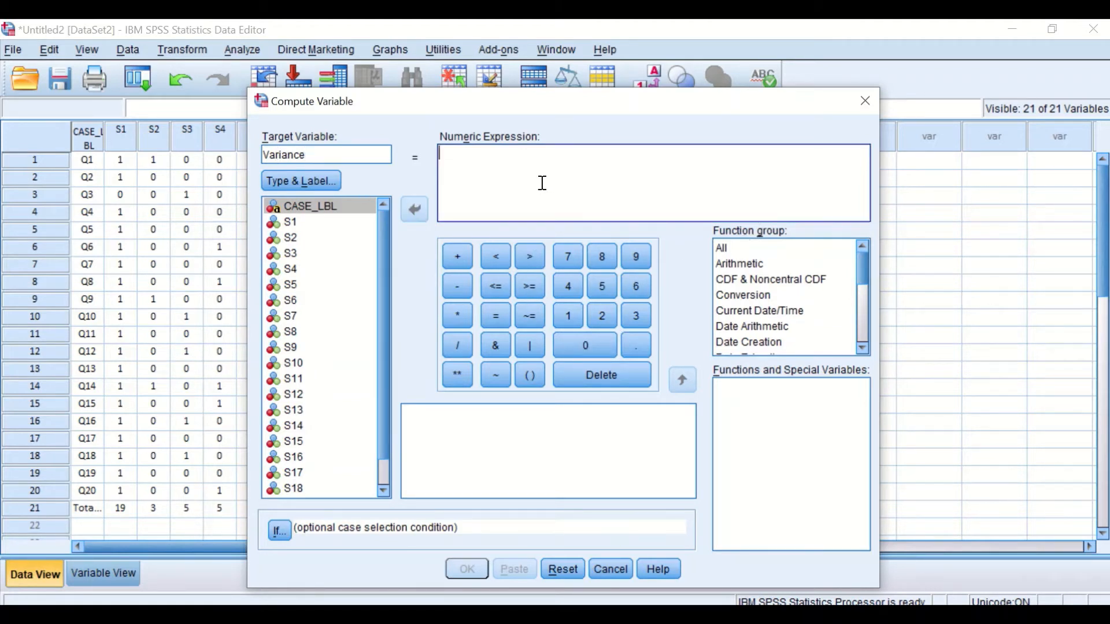
pyautogui.click(725, 248)
pyautogui.moveTo(859, 262); pyautogui.dragTo(849, 321)
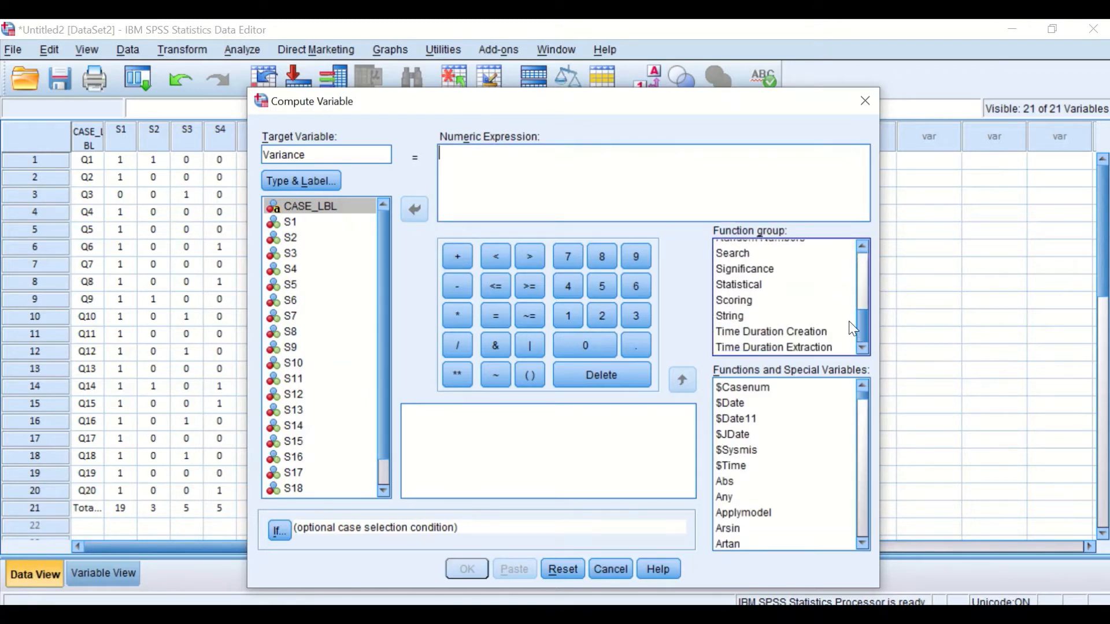
pyautogui.click(758, 285)
pyautogui.moveTo(740, 498); pyautogui.dragTo(471, 205)
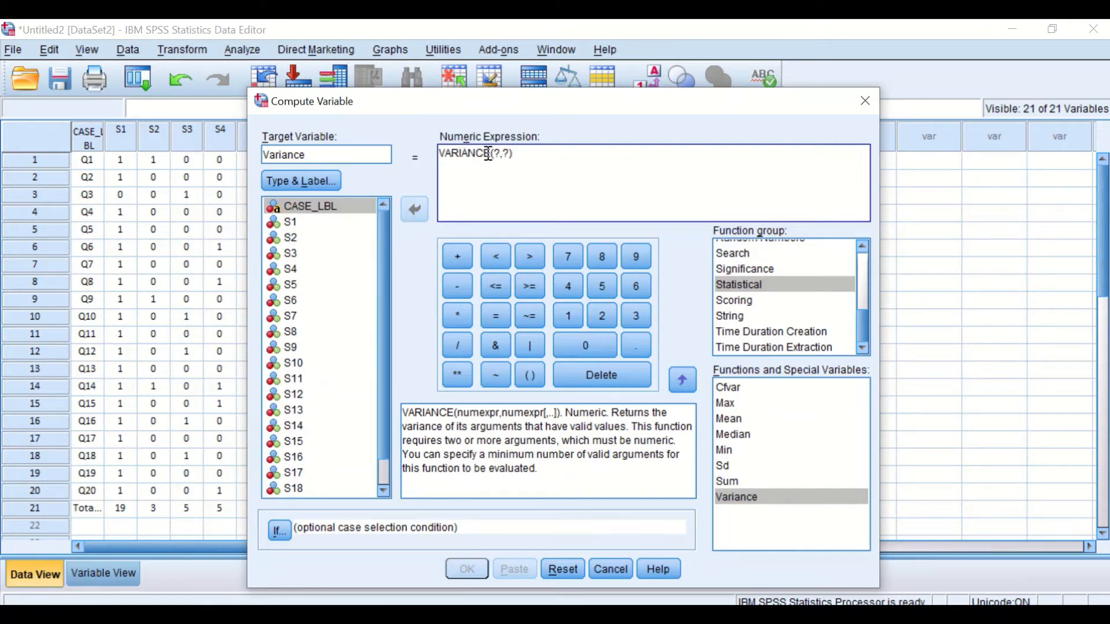
# - Replace the placeholder arguments of the VARIANCE function with S1 and S2, separated by commas
pyautogui.moveTo(493, 153); pyautogui.dragTo(498, 153)
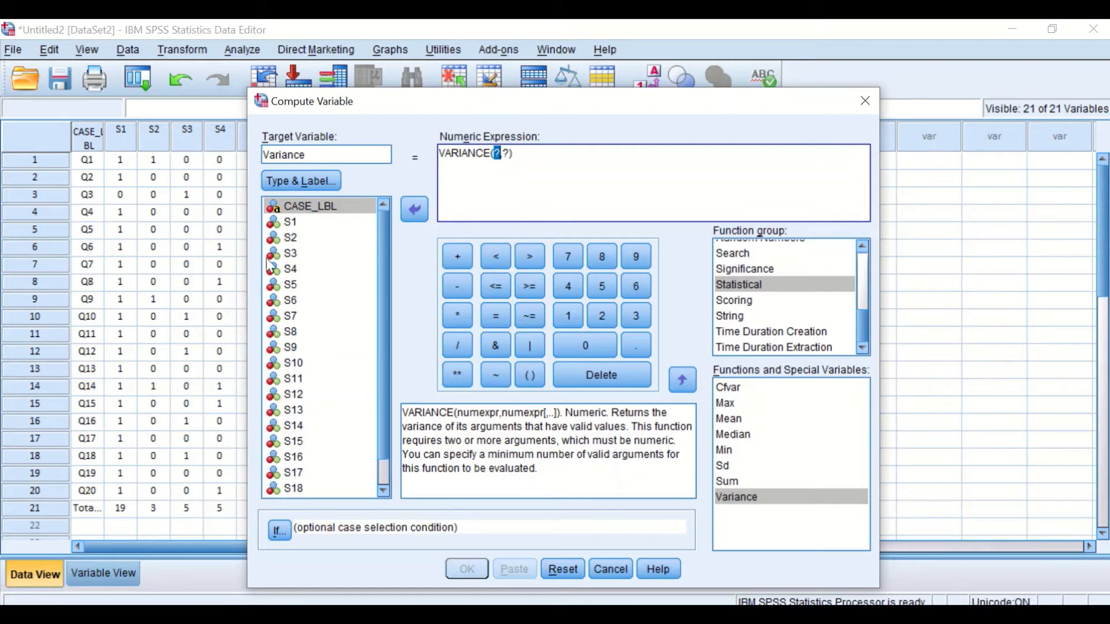
pyautogui.click(294, 223)
pyautogui.click(411, 209)
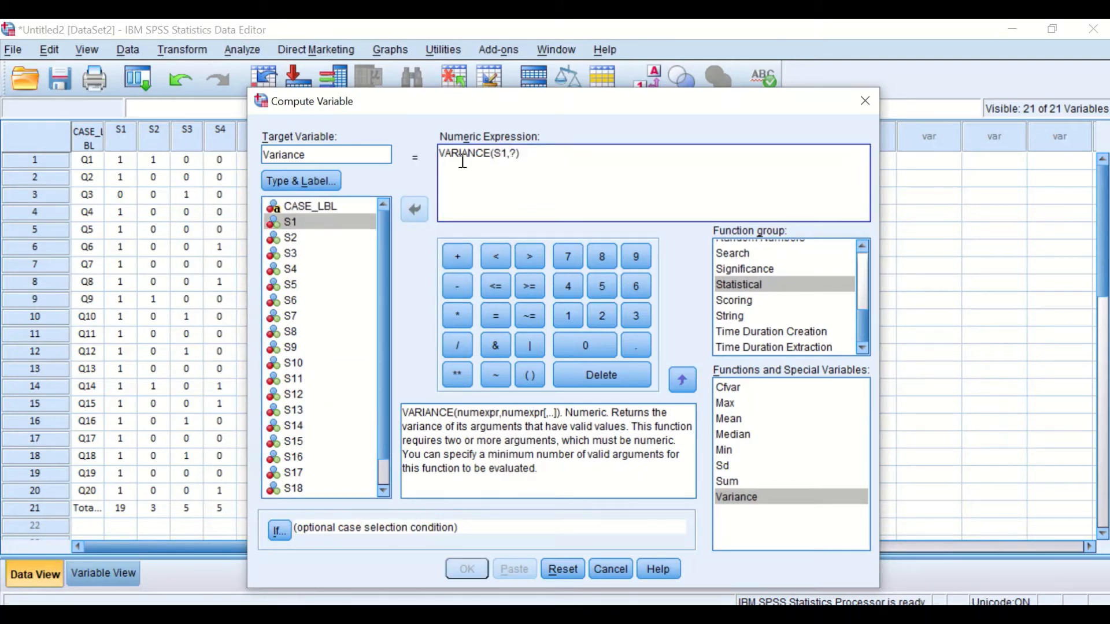
pyautogui.click(295, 238)
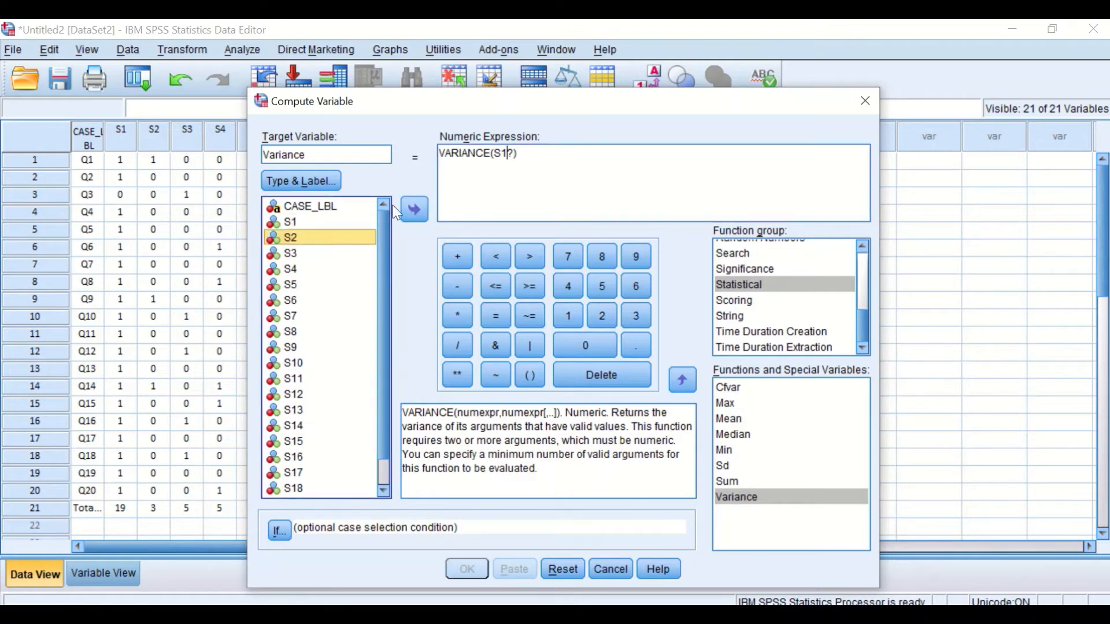
pyautogui.click(415, 211)
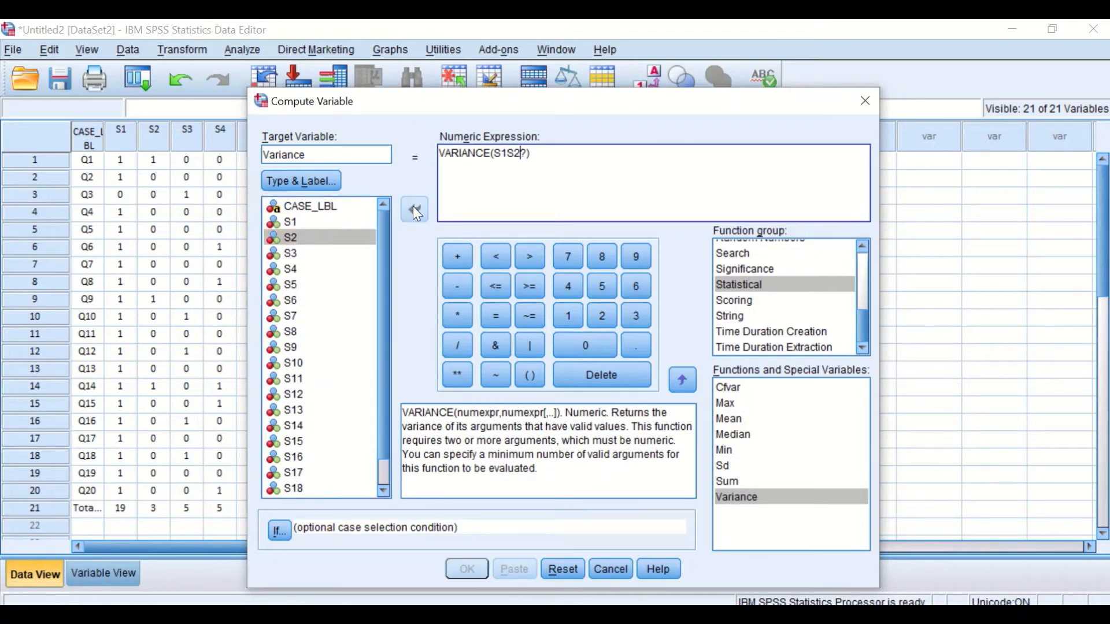
pyautogui.press('BackSpace')
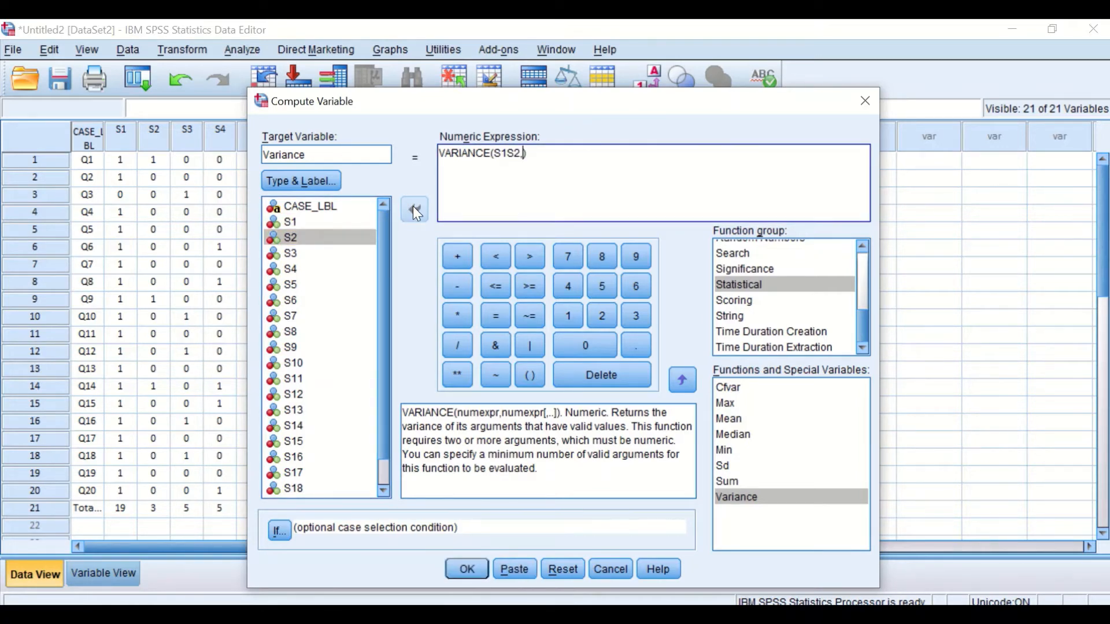
pyautogui.click(511, 153)
pyautogui.write(',')
pyautogui.click(526, 152)
# - Add S3, S4, S5 and S6 as comma-separated arguments of the VARIANCE function
pyautogui.click(292, 254)
pyautogui.click(404, 211)
pyautogui.write(',')
pyautogui.click(290, 269)
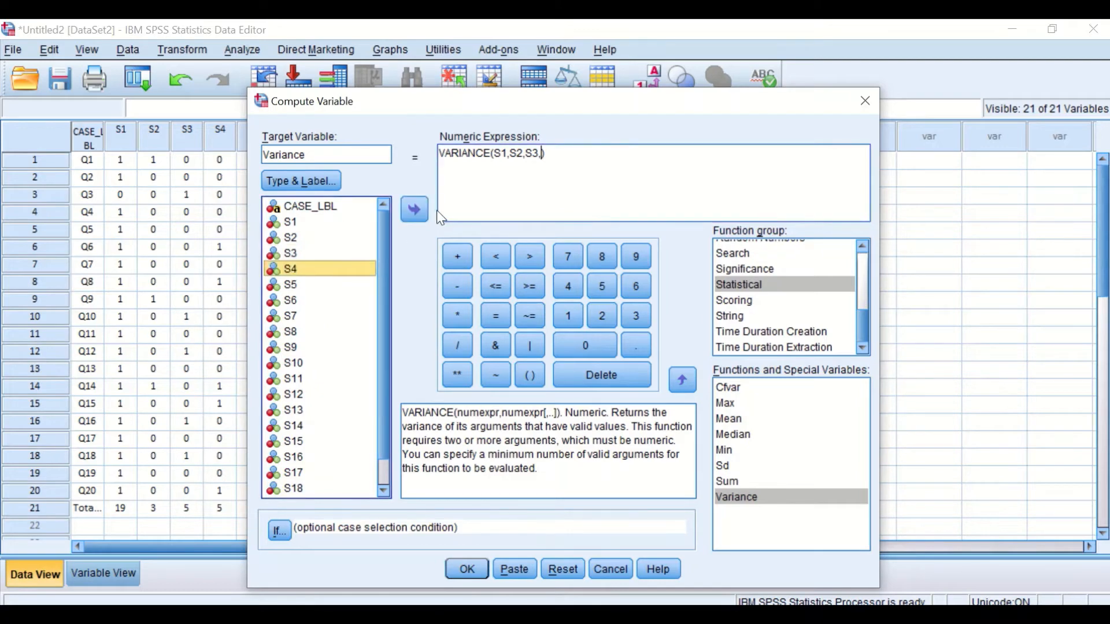
pyautogui.click(408, 207)
pyautogui.write(',')
pyautogui.click(298, 286)
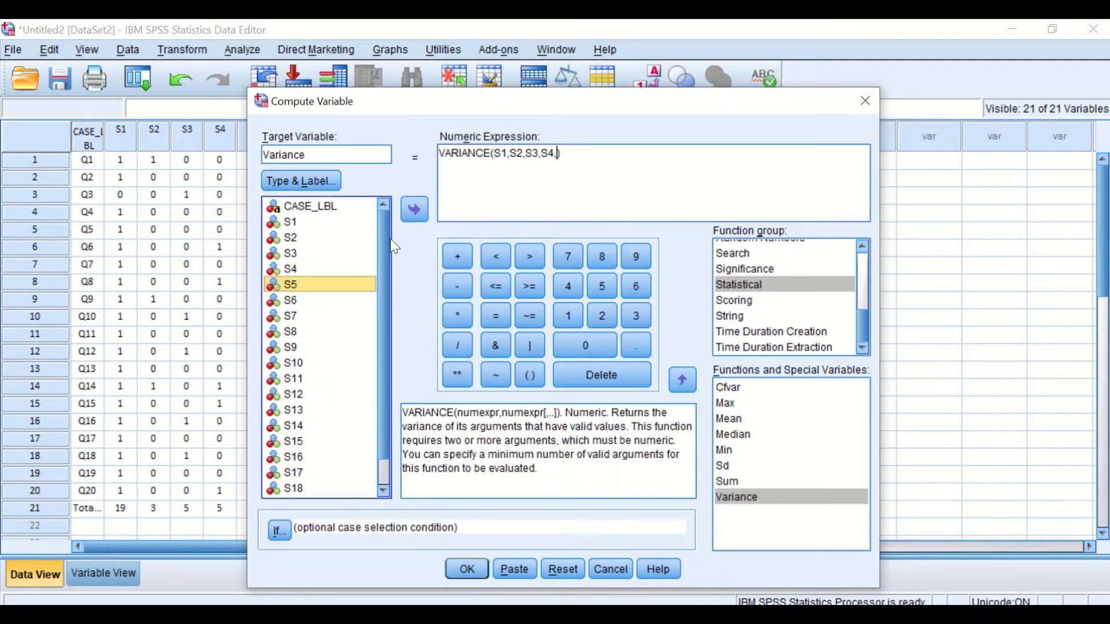
pyautogui.click(426, 217)
pyautogui.write(',')
pyautogui.click(358, 300)
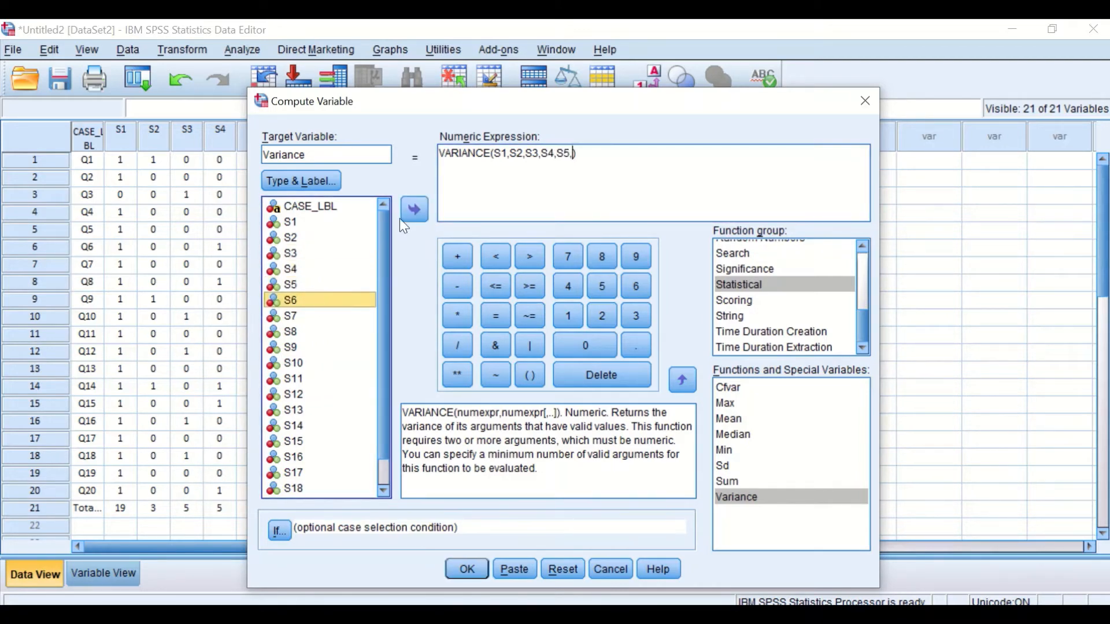
pyautogui.click(411, 212)
pyautogui.write(',')
# - Extend the VARIANCE arguments with the variables S7, S8, S9 and S10, separated by commas
pyautogui.click(324, 314)
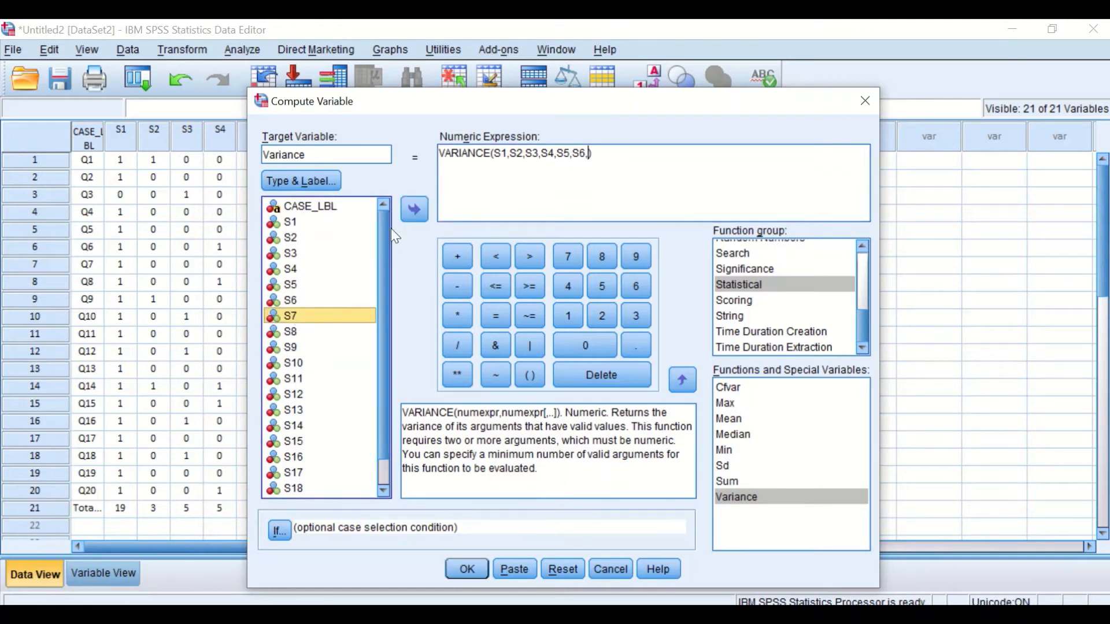
pyautogui.click(419, 208)
pyautogui.write(',')
pyautogui.click(289, 332)
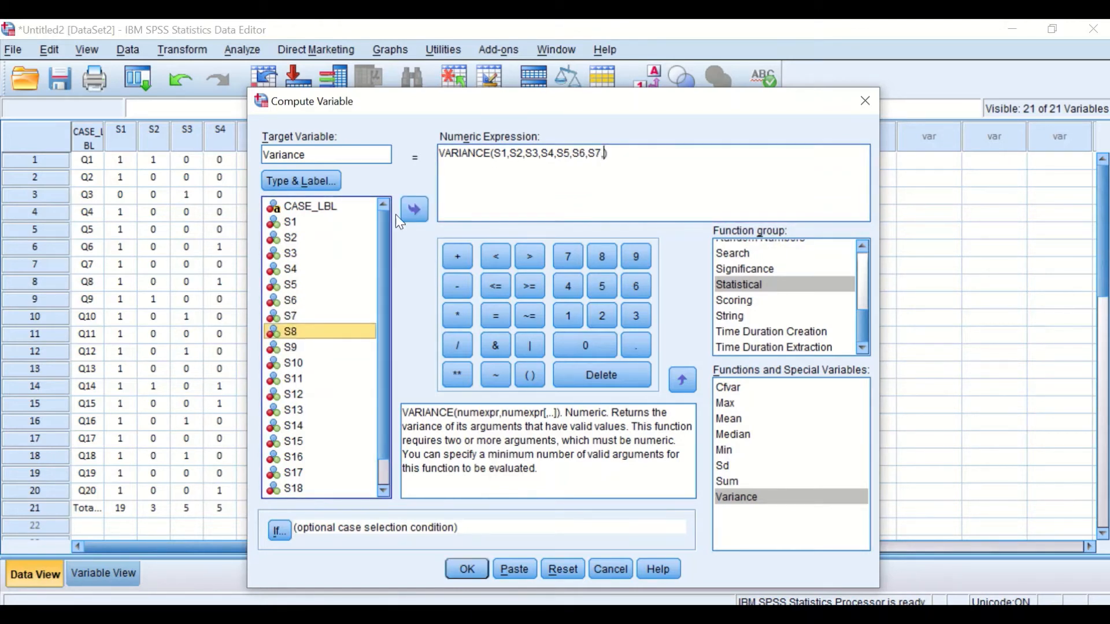
pyautogui.click(411, 213)
pyautogui.write(',')
pyautogui.click(287, 350)
pyautogui.click(412, 208)
pyautogui.write(',S9,')
pyautogui.click(298, 363)
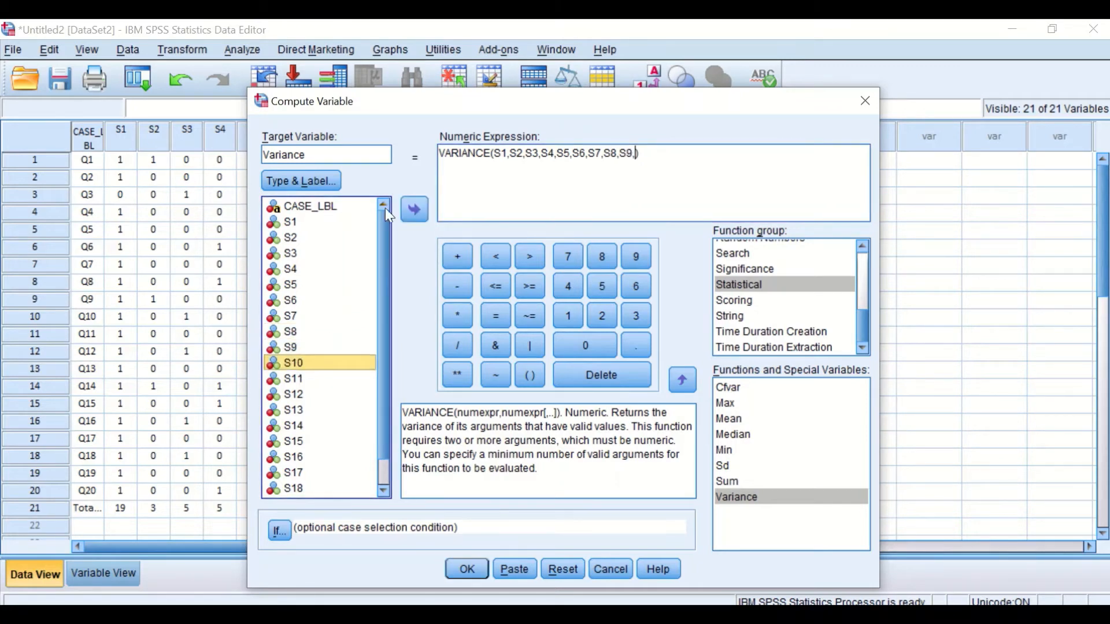
pyautogui.click(405, 209)
pyautogui.write(',')
# - Continue the VARIANCE argument list with S11, S12, S13, S14 and S15, separated by commas
pyautogui.click(295, 378)
pyautogui.click(416, 210)
pyautogui.click(290, 395)
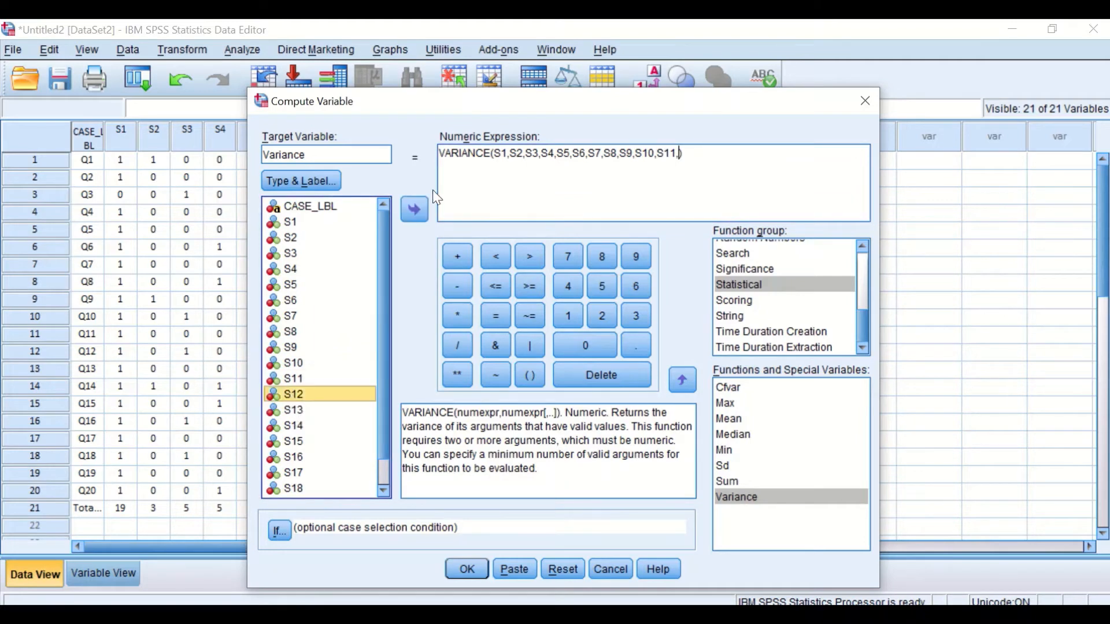
pyautogui.write(',')
pyautogui.click(294, 410)
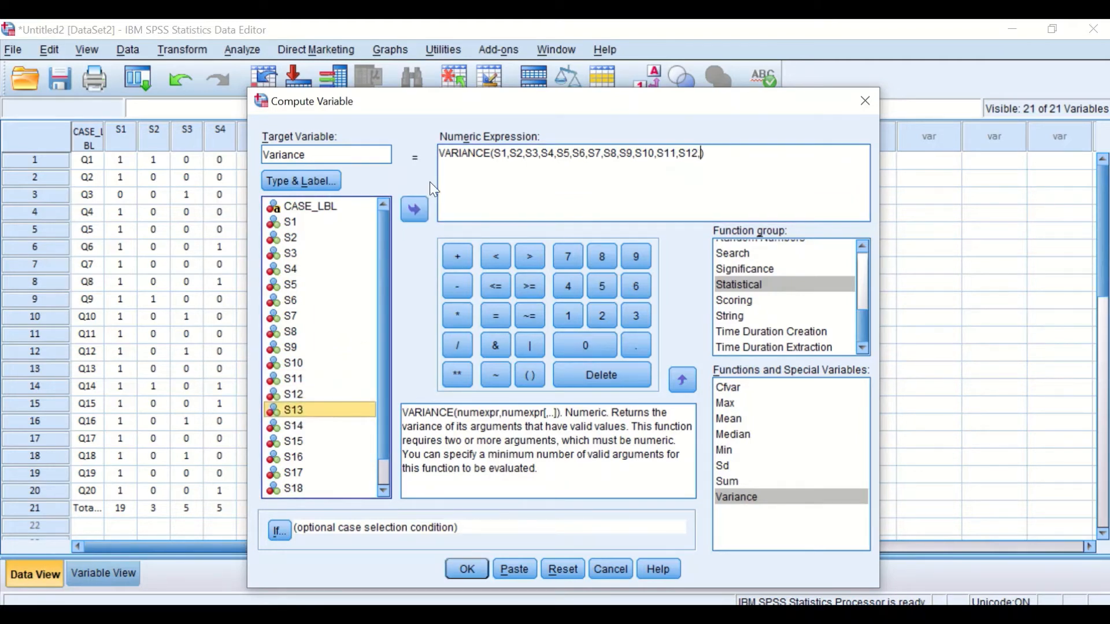
pyautogui.click(427, 212)
pyautogui.write(',')
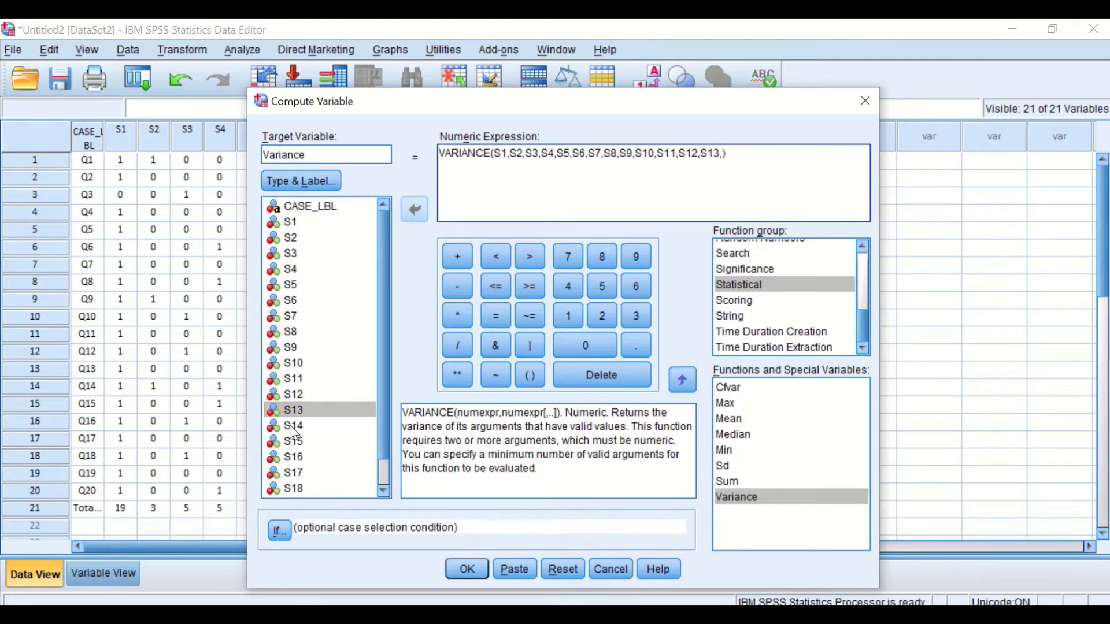
pyautogui.click(289, 426)
pyautogui.click(414, 208)
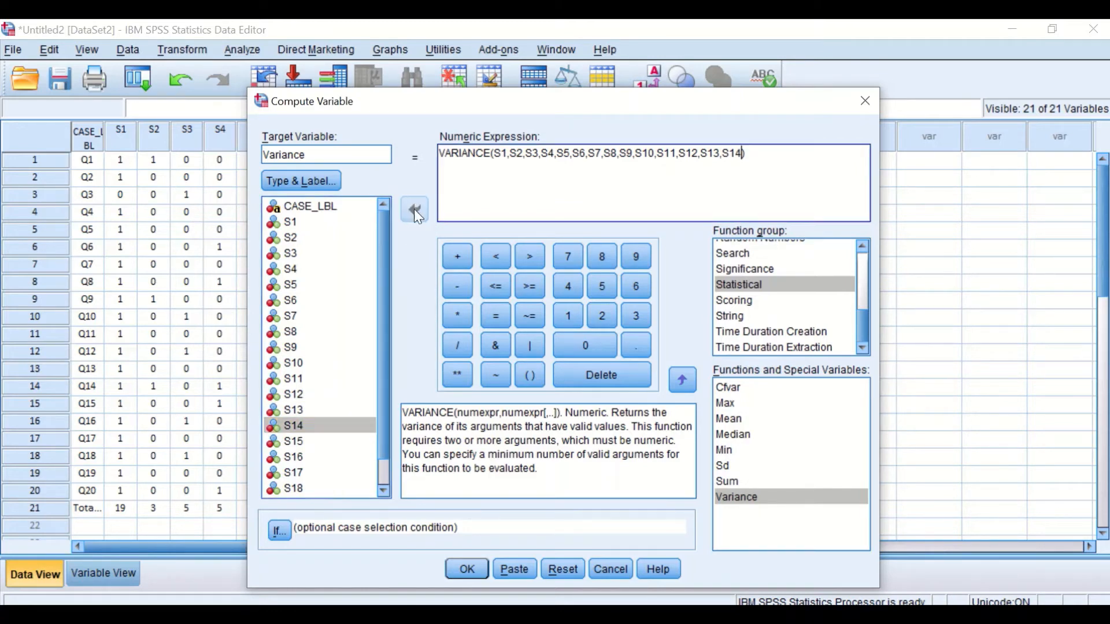
pyautogui.write(',')
pyautogui.click(286, 441)
pyautogui.click(414, 208)
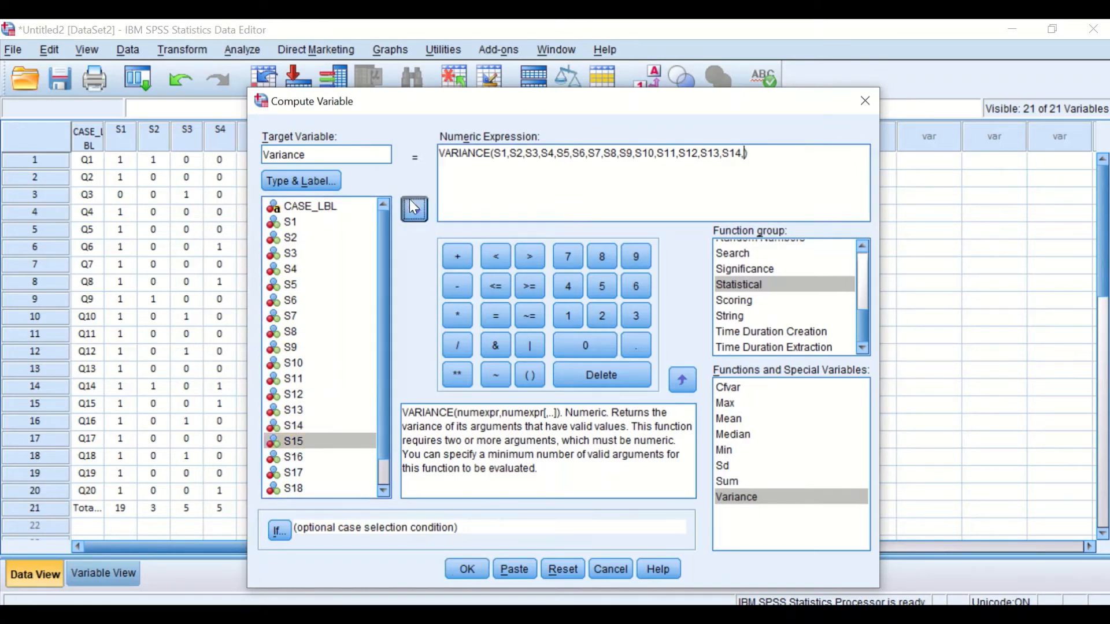
pyautogui.write(',')
# - Complete the VARIANCE arguments with S16 through S20, separated by commas, and compute the variable
pyautogui.click(307, 429)
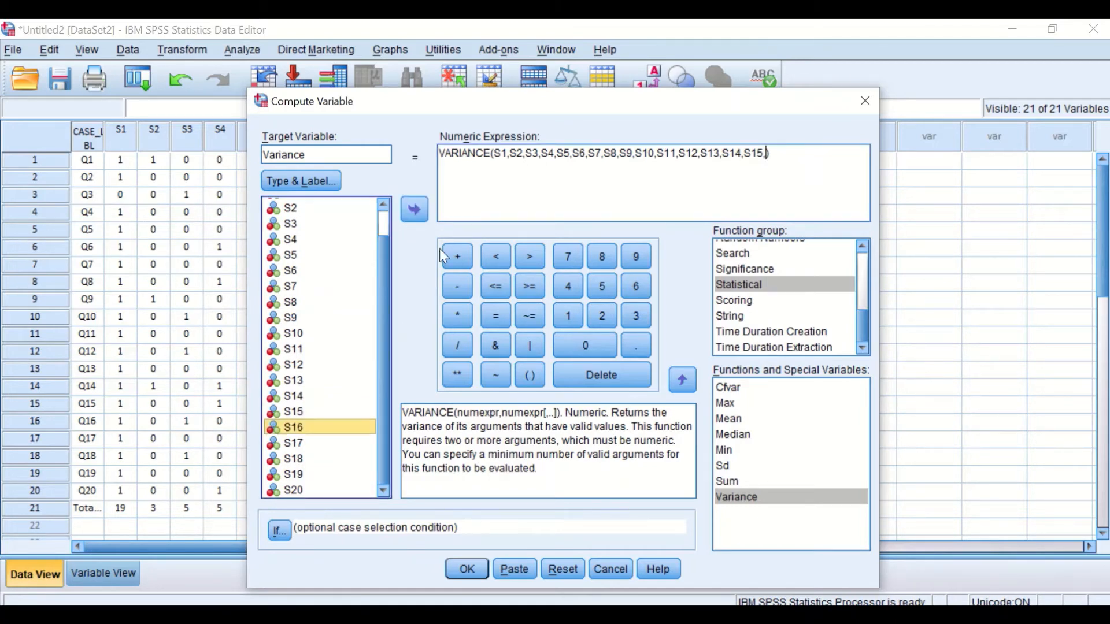
pyautogui.click(415, 209)
pyautogui.write(',')
pyautogui.click(294, 443)
pyautogui.click(415, 209)
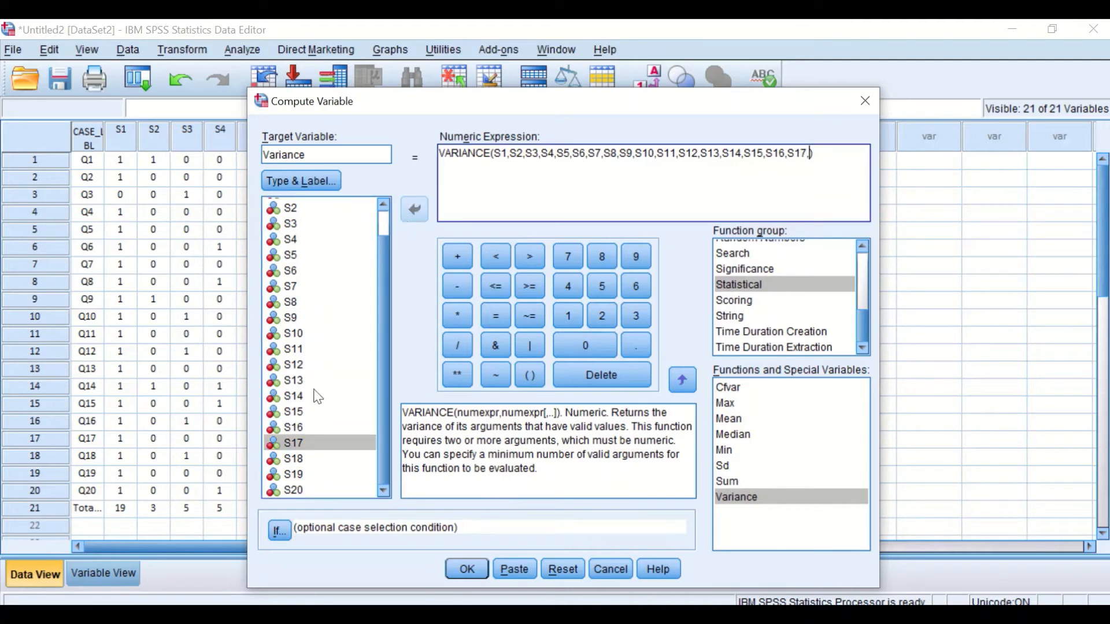
pyautogui.write(',')
pyautogui.click(300, 458)
pyautogui.click(415, 212)
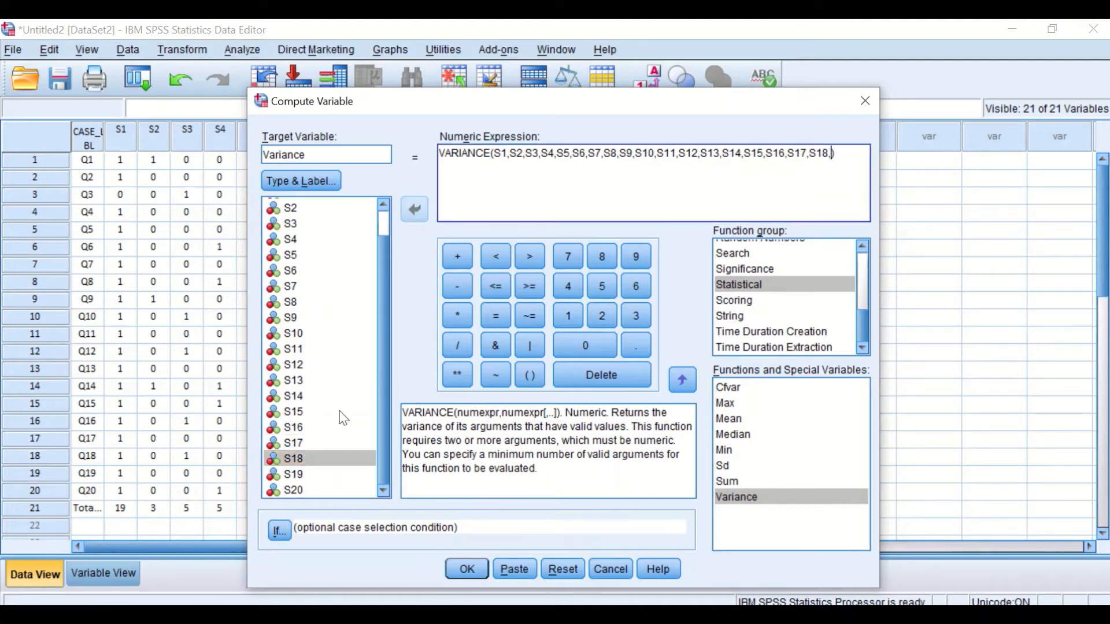
pyautogui.write(',')
pyautogui.click(289, 474)
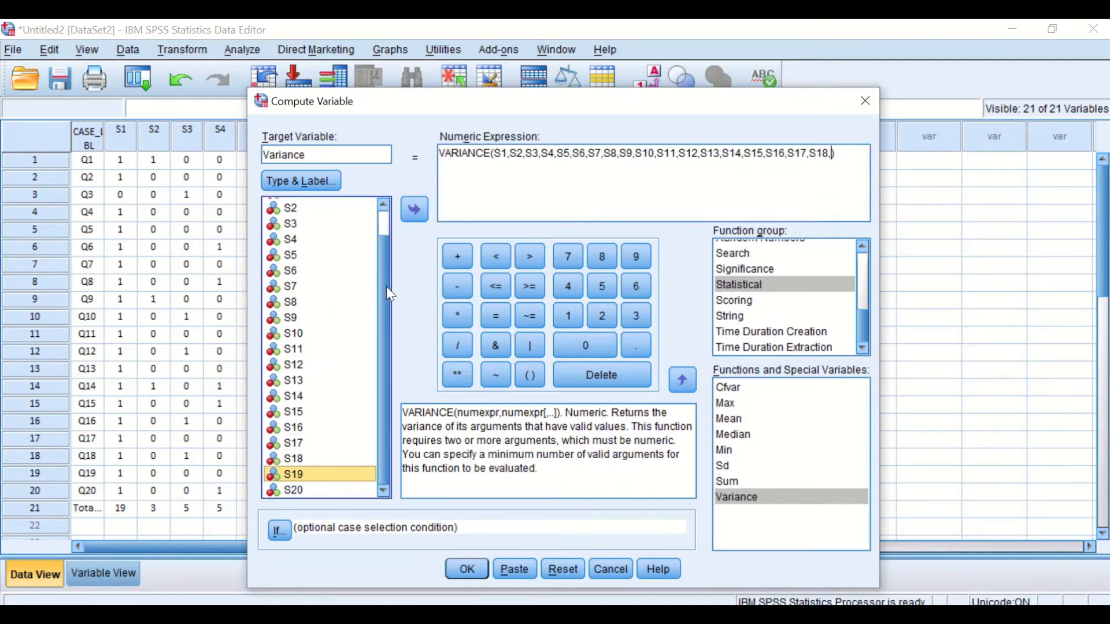
pyautogui.click(415, 210)
pyautogui.write(',')
pyautogui.click(293, 490)
pyautogui.click(413, 209)
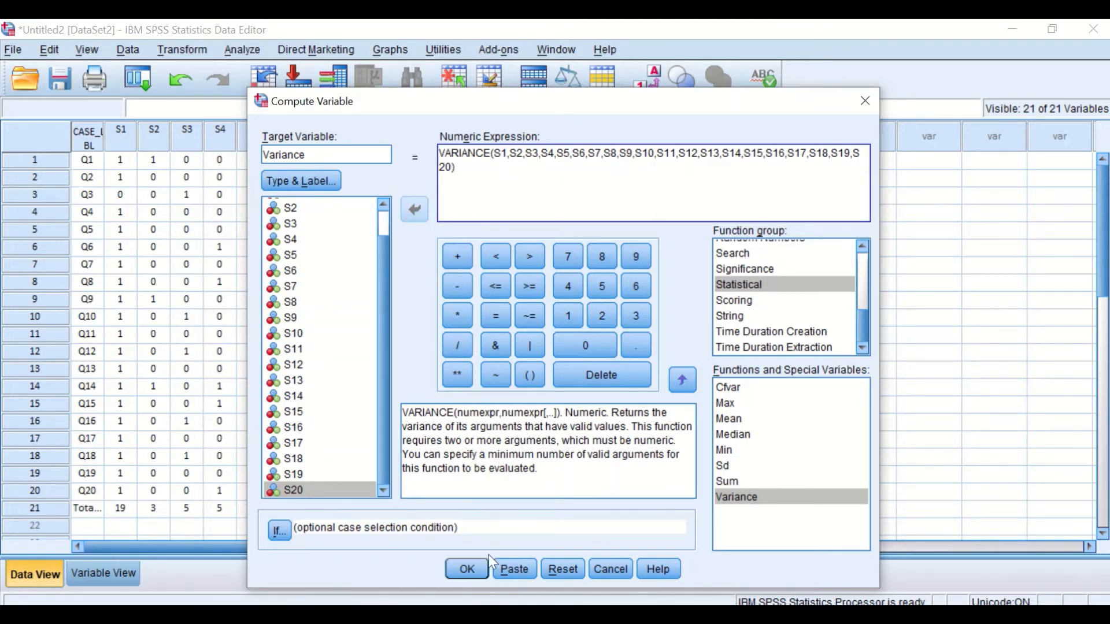
pyautogui.click(468, 570)
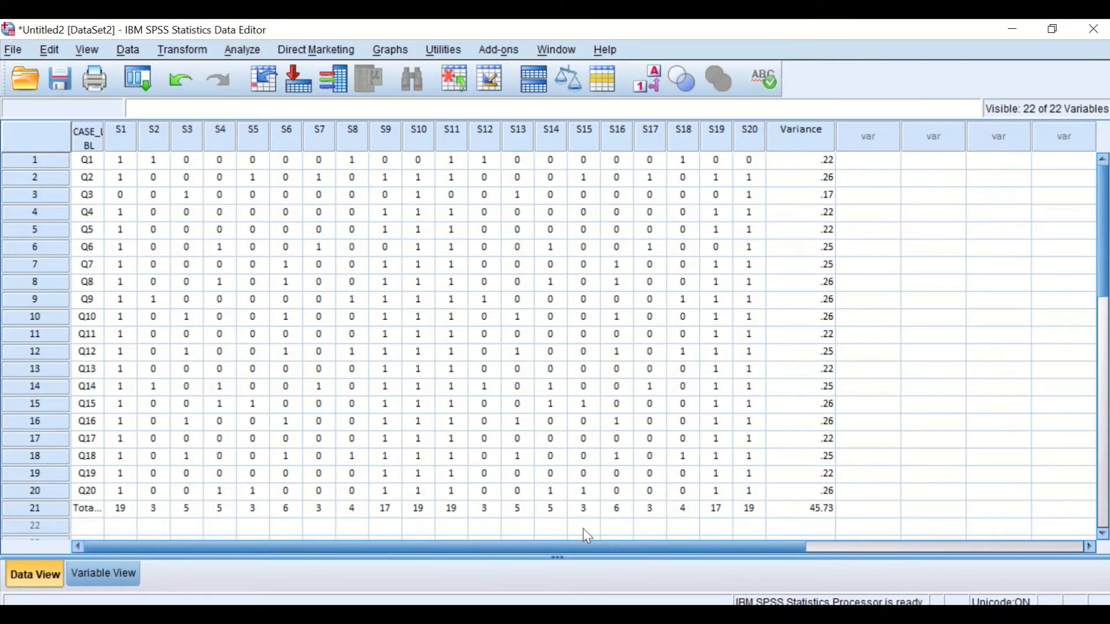
# - Set the Variance variable's alignment to Center and its display columns to 4, and return to the data sheet
pyautogui.click(113, 576)
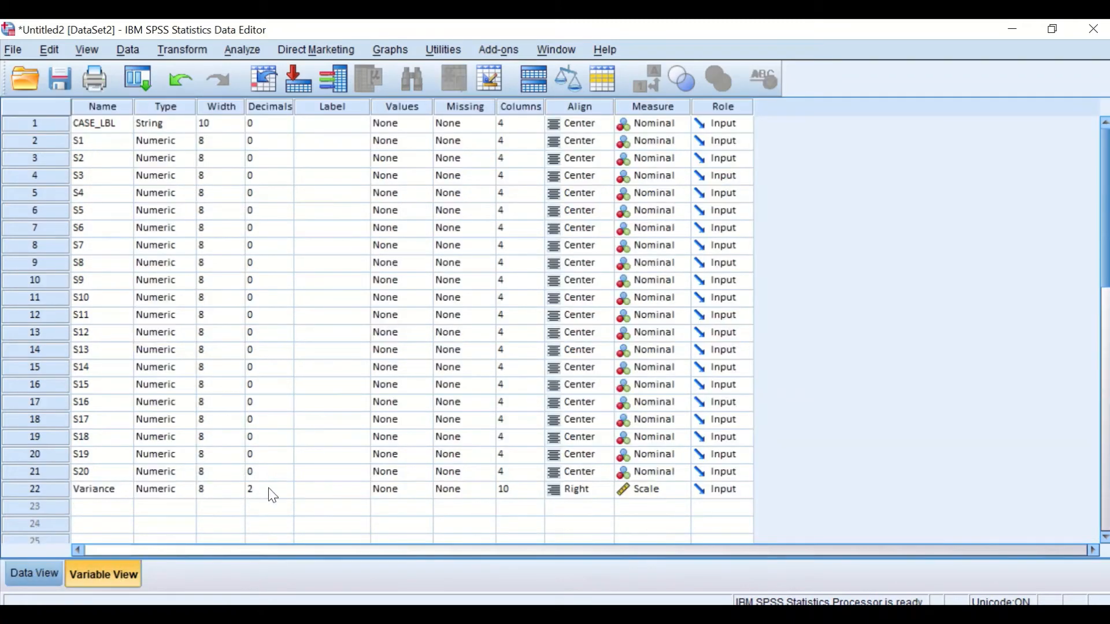
pyautogui.click(605, 499)
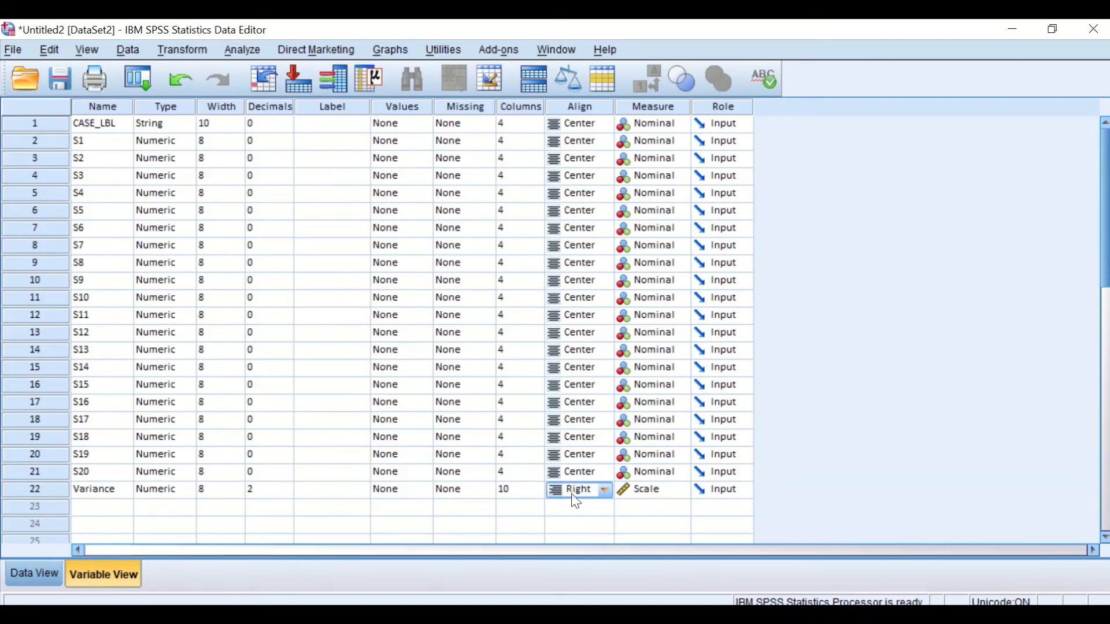
pyautogui.click(575, 498)
pyautogui.click(573, 537)
pyautogui.click(514, 499)
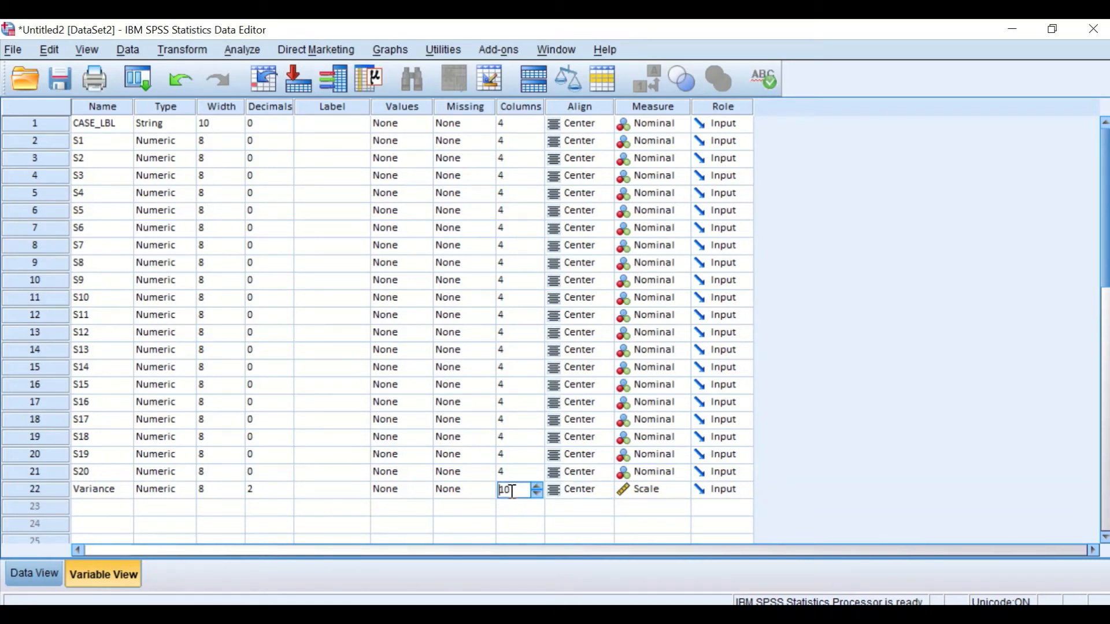
pyautogui.write('4')
pyautogui.click(629, 507)
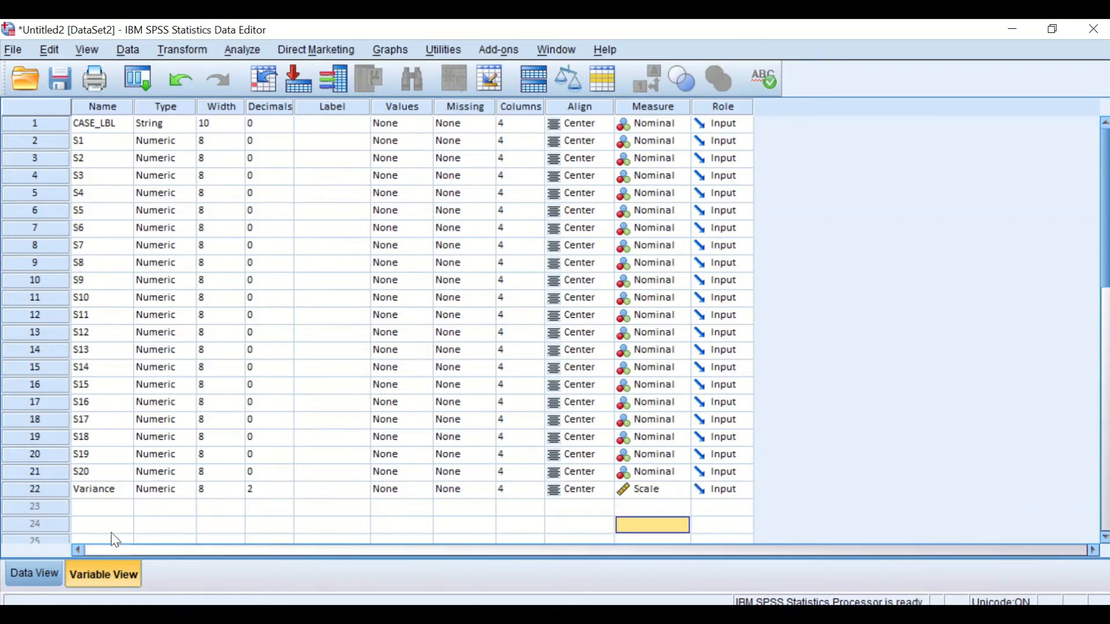
pyautogui.click(33, 574)
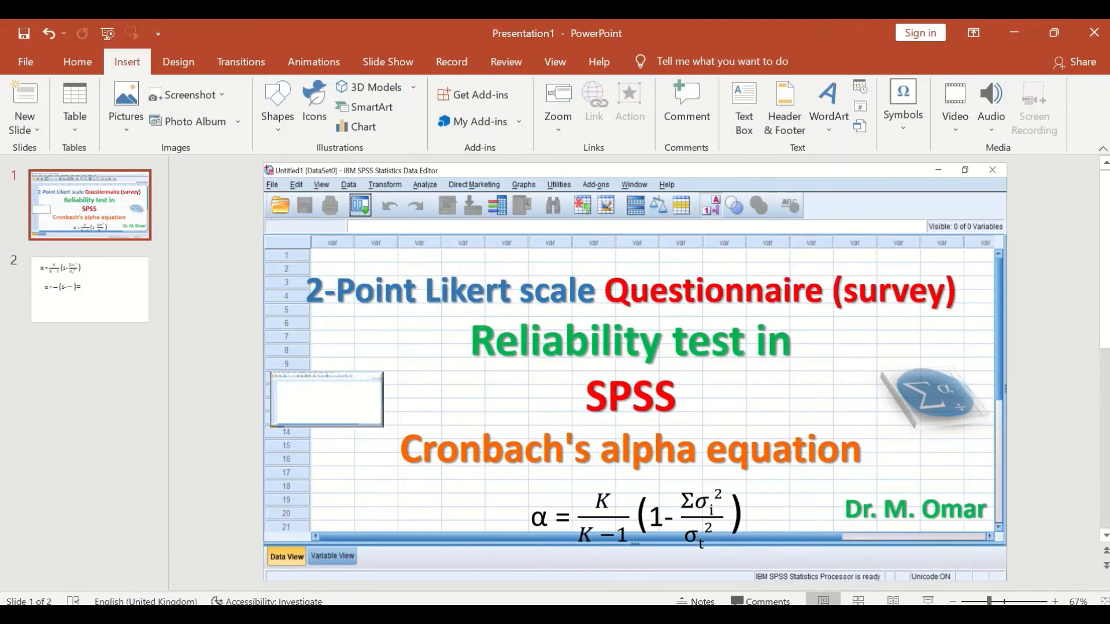
# - Show the alpha equation on slide 2, and cut the total row's value from the Variance column of Untitled2 in SPSS
pyautogui.click(81, 312)
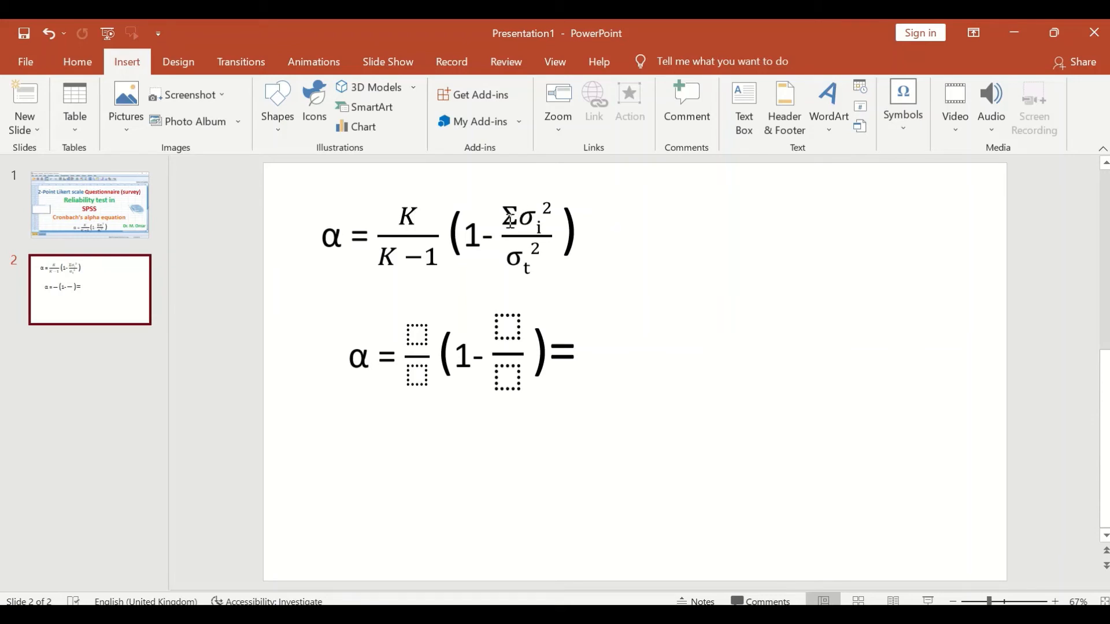
pyautogui.moveTo(752, 614)
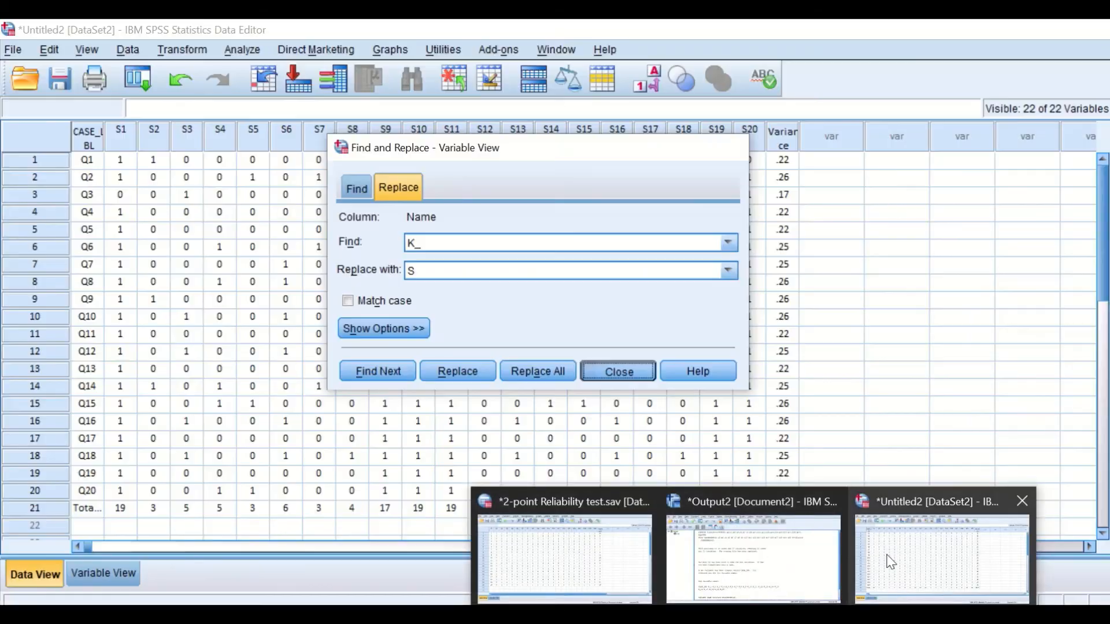
pyautogui.click(891, 558)
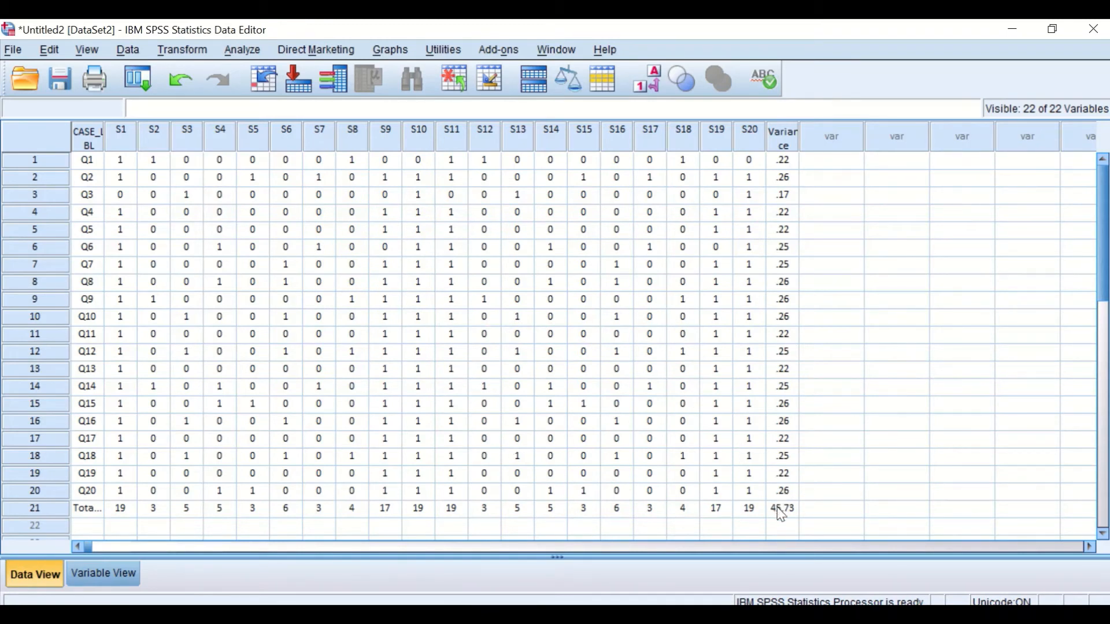
pyautogui.click(792, 513)
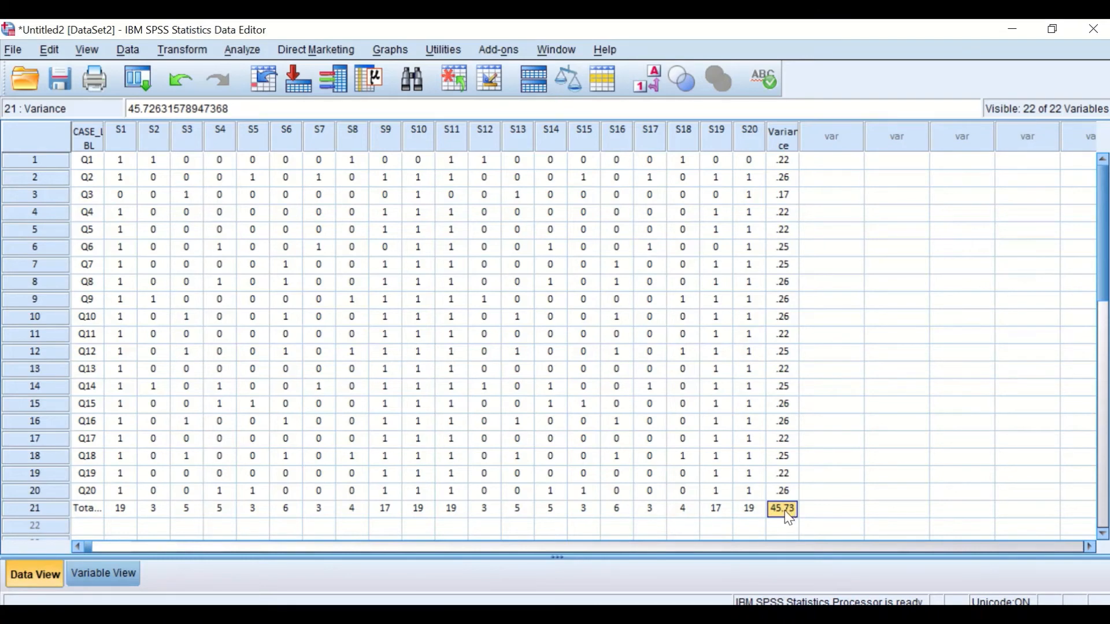
pyautogui.press('Delete')
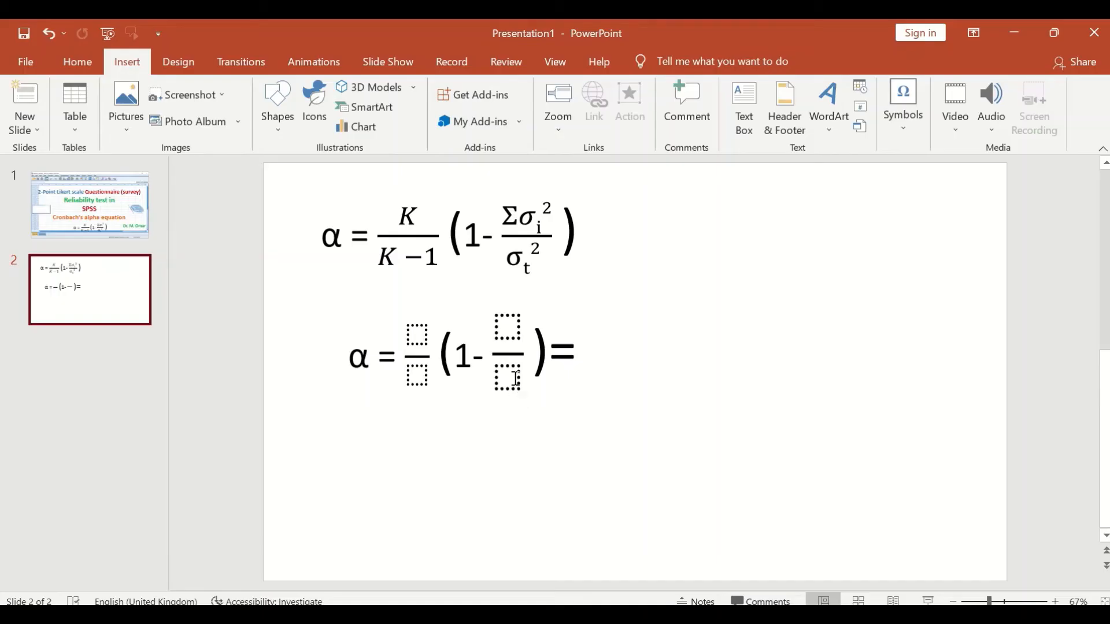
# - In PowerPoint, paste 45.73 as text into the denominator of the fraction inside the lower alpha equation's parentheses
pyautogui.click(516, 383)
pyautogui.rightClick(517, 378)
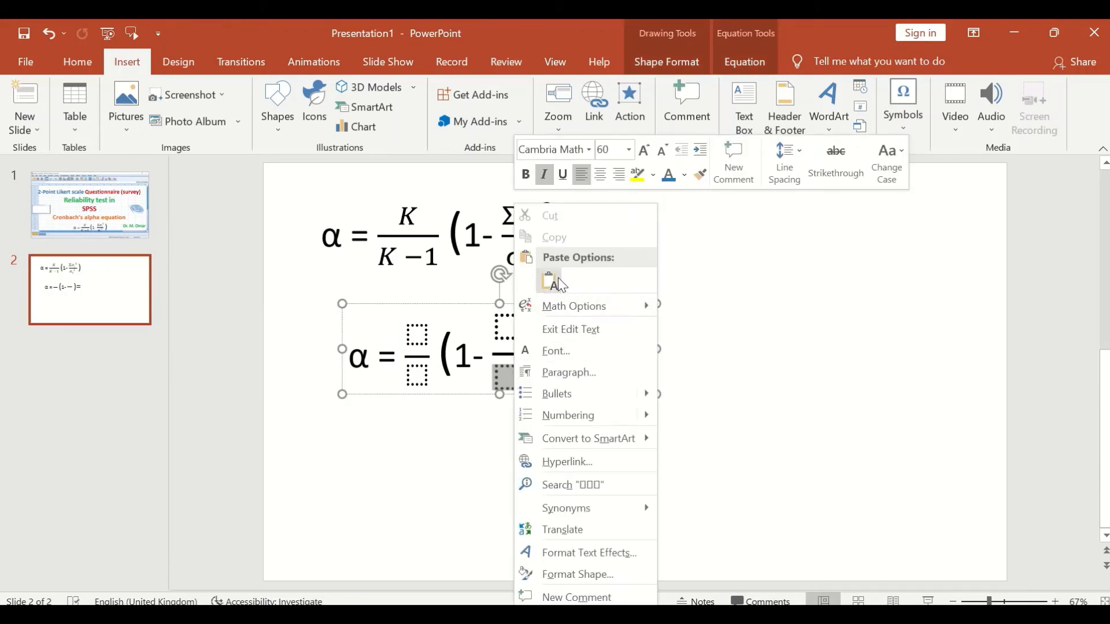
pyautogui.click(572, 287)
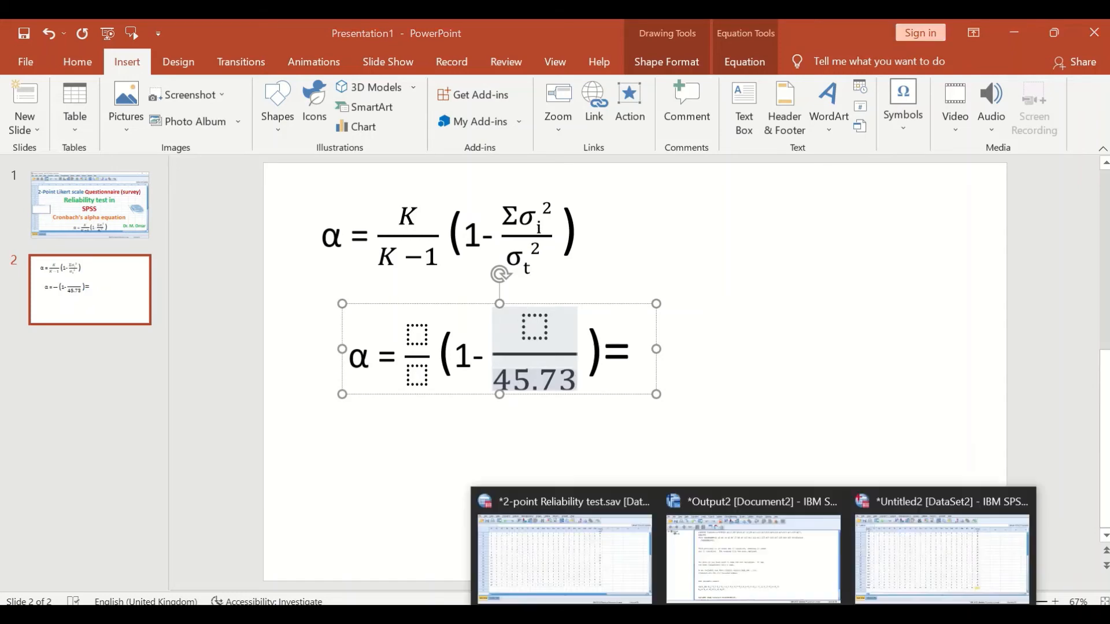
# - Switch to the Untitled2 data set in SPSS and set up a Frequencies analysis with the Sum statistic
pyautogui.click(884, 579)
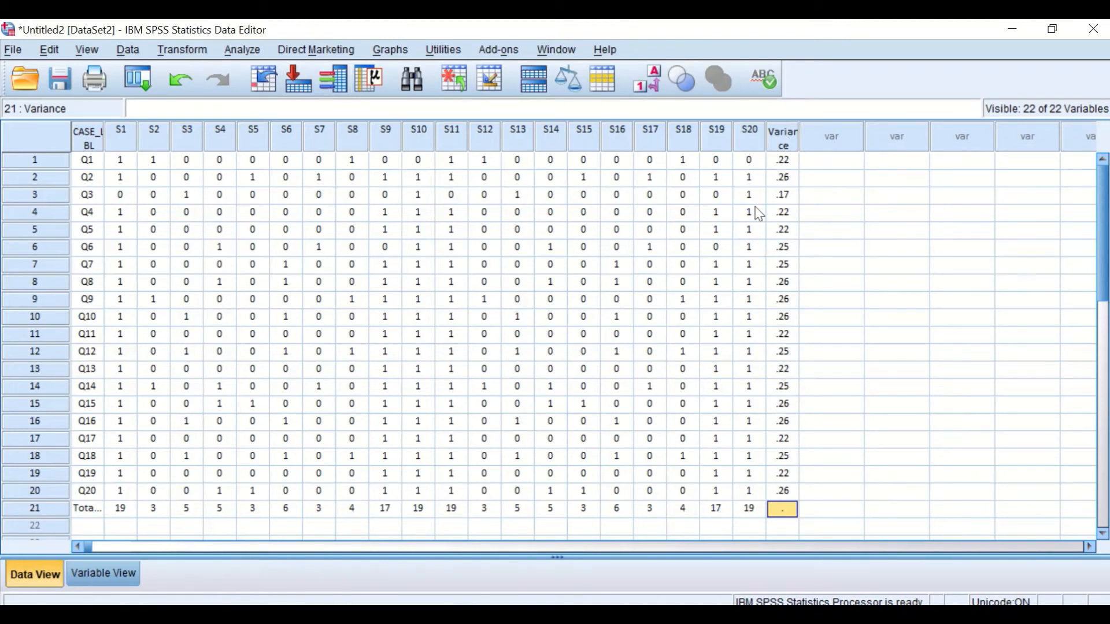
pyautogui.click(243, 50)
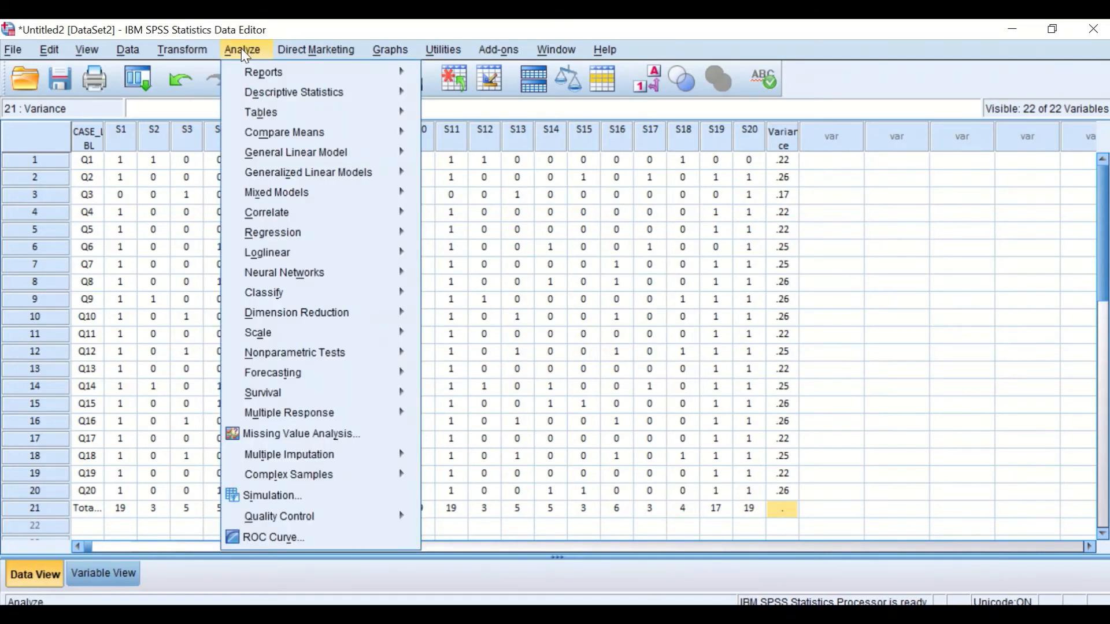
pyautogui.moveTo(266, 90)
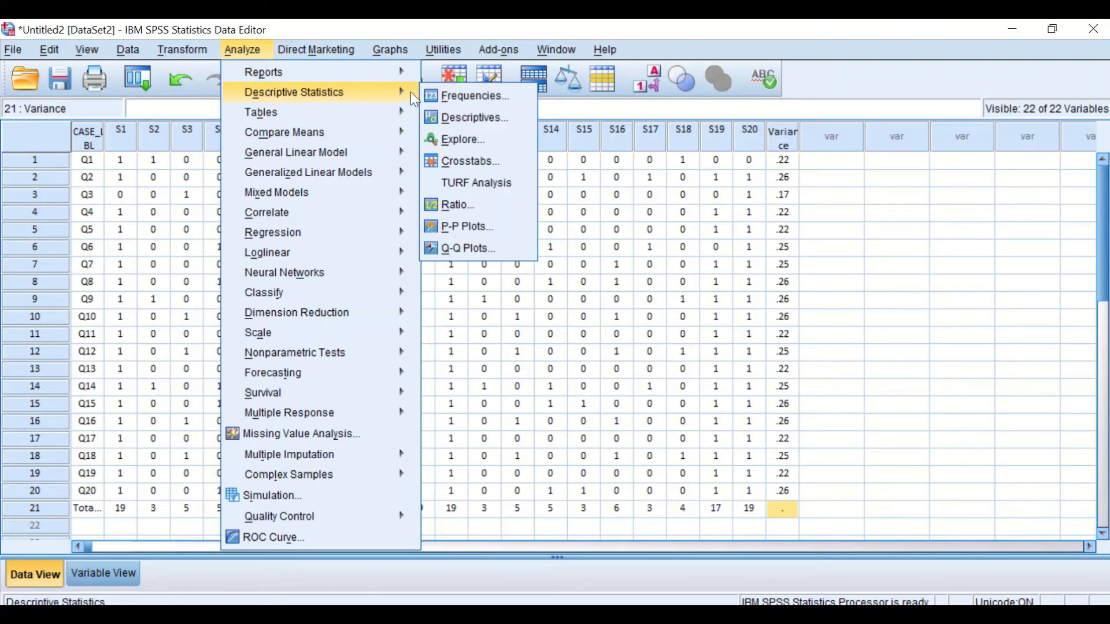
pyautogui.click(461, 97)
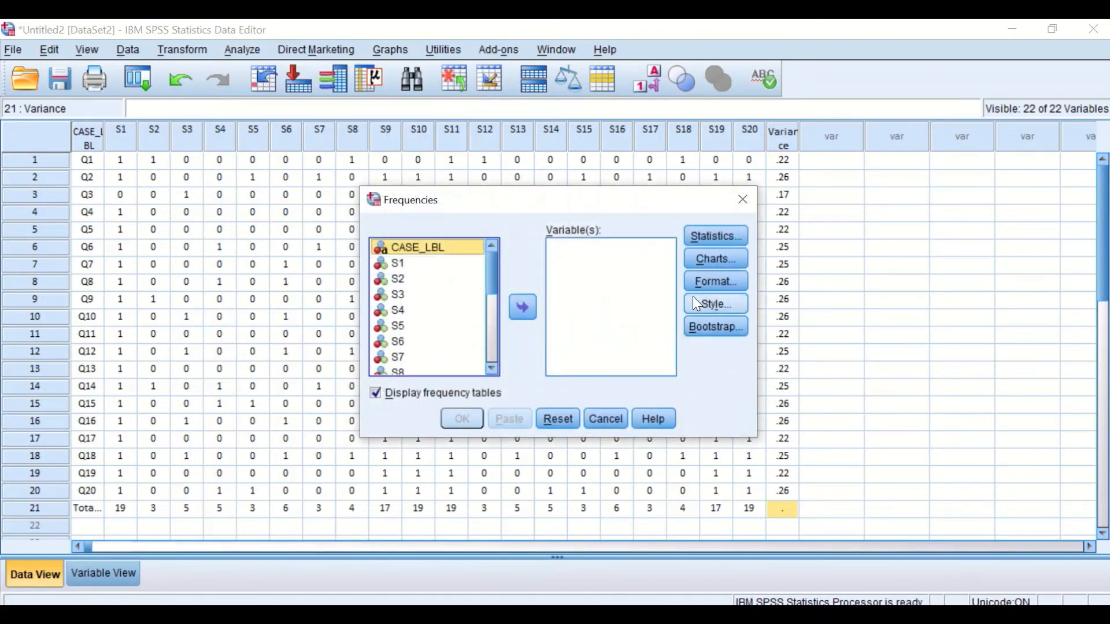
pyautogui.click(729, 242)
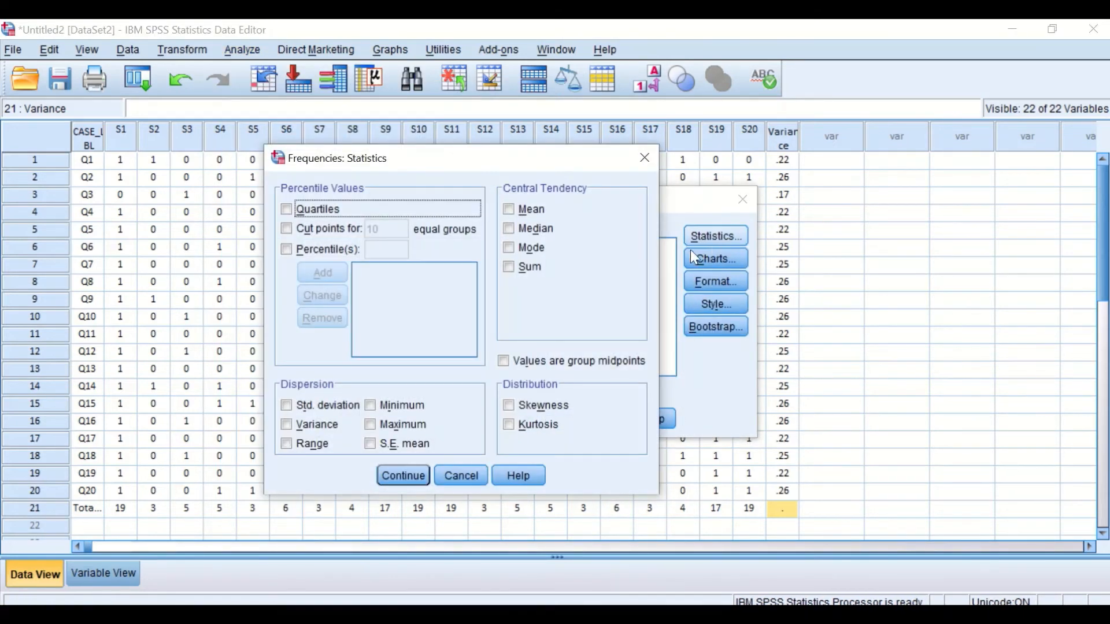
pyautogui.click(509, 268)
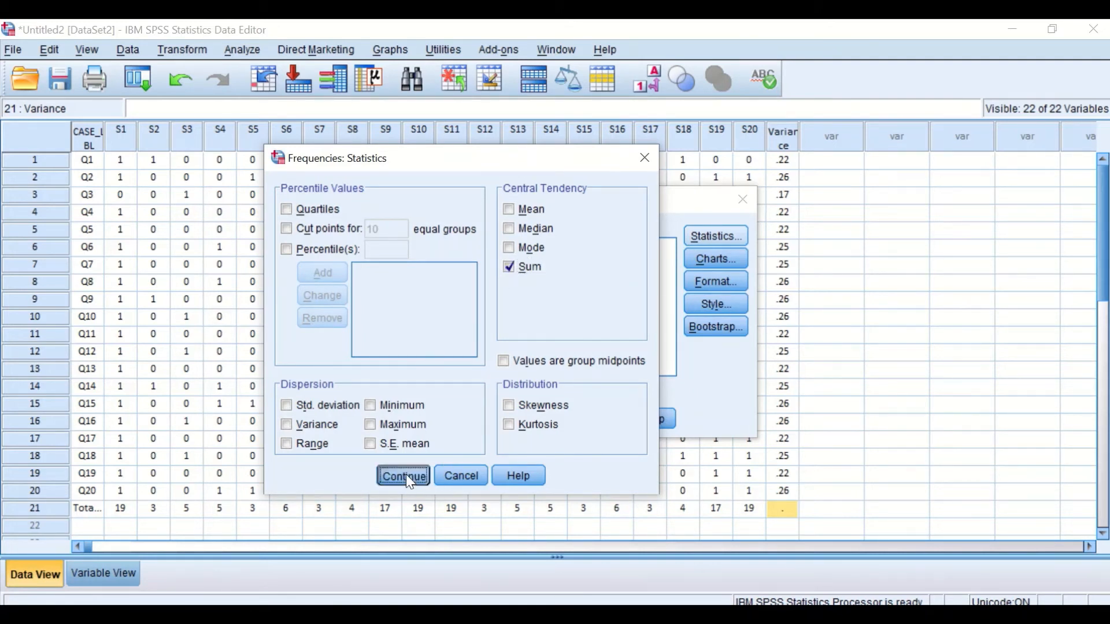
pyautogui.click(403, 475)
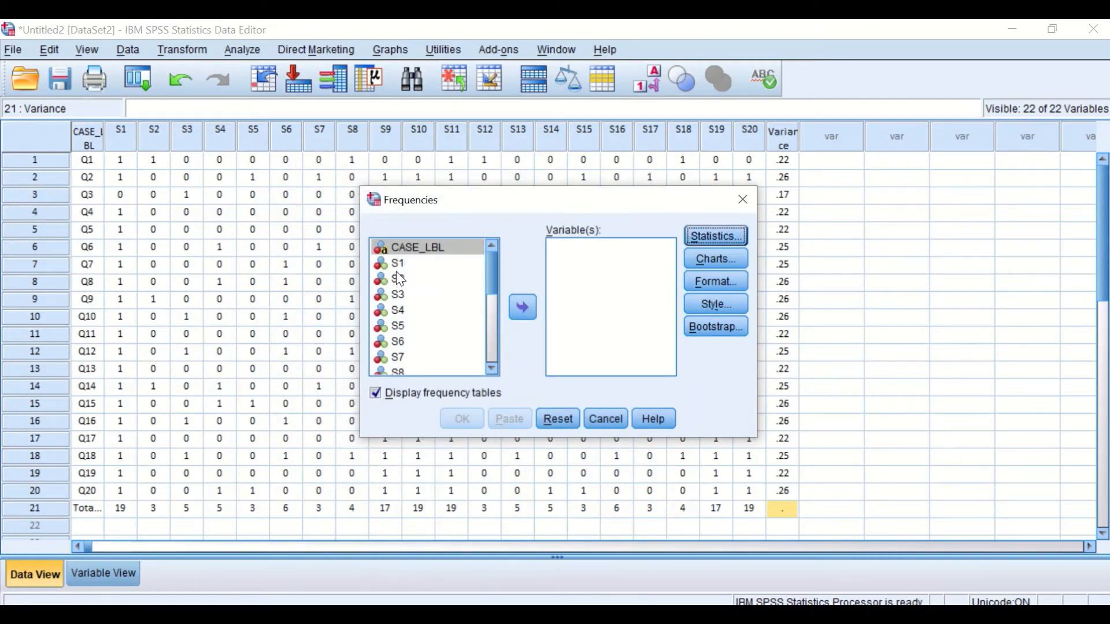
# - Run the Frequencies analysis on the Variance variable and examine the resulting Statistics table
pyautogui.click(404, 247)
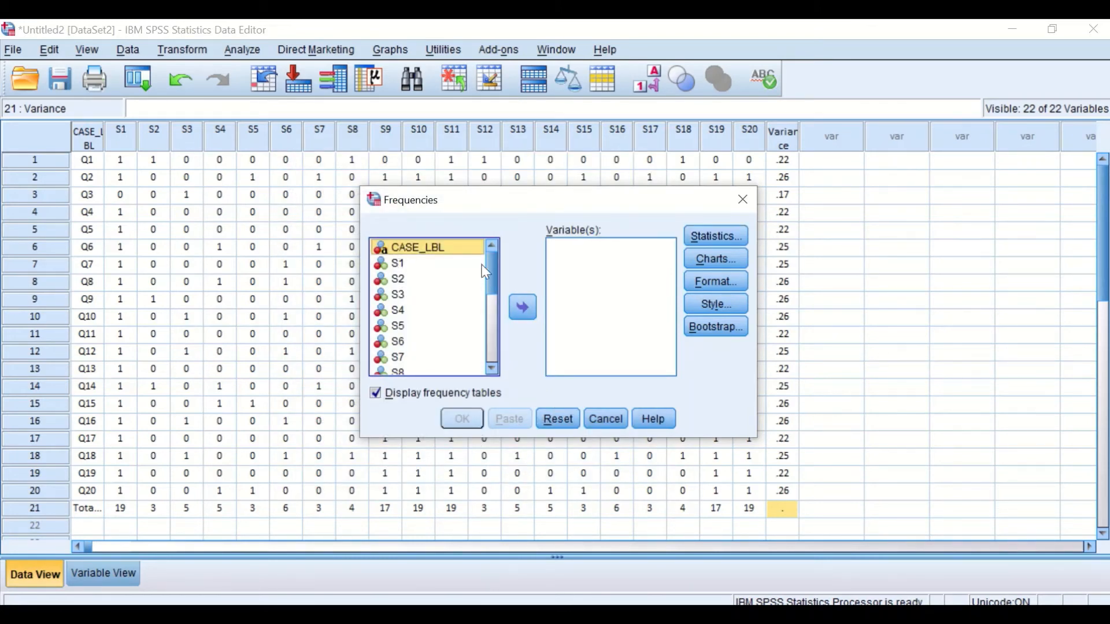
pyautogui.moveTo(494, 258); pyautogui.dragTo(509, 346)
pyautogui.click(415, 373)
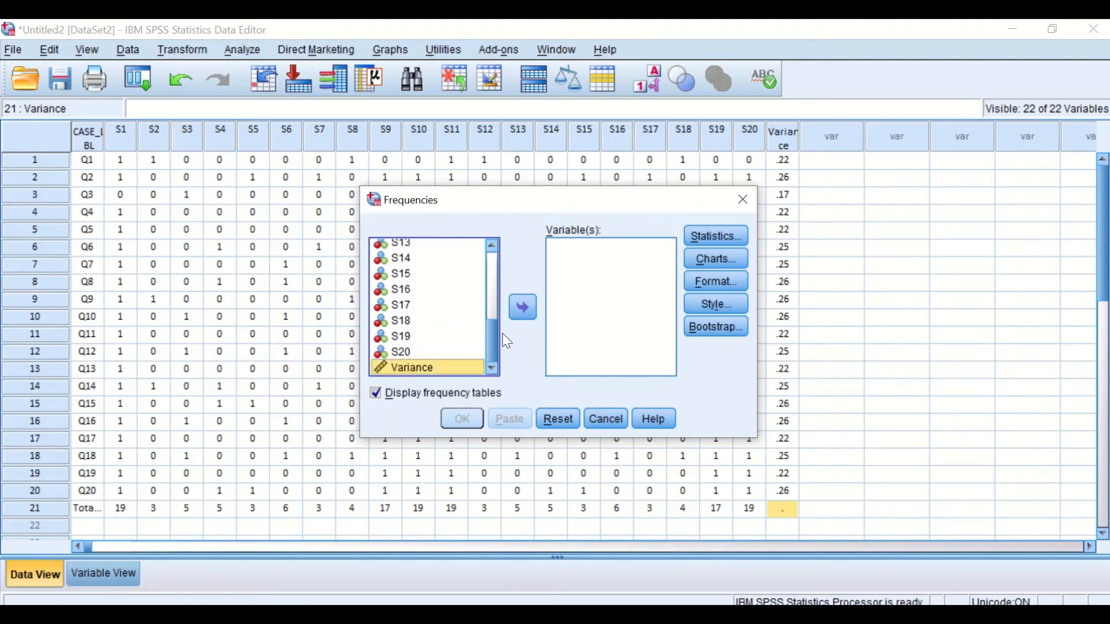
pyautogui.click(522, 307)
pyautogui.click(463, 418)
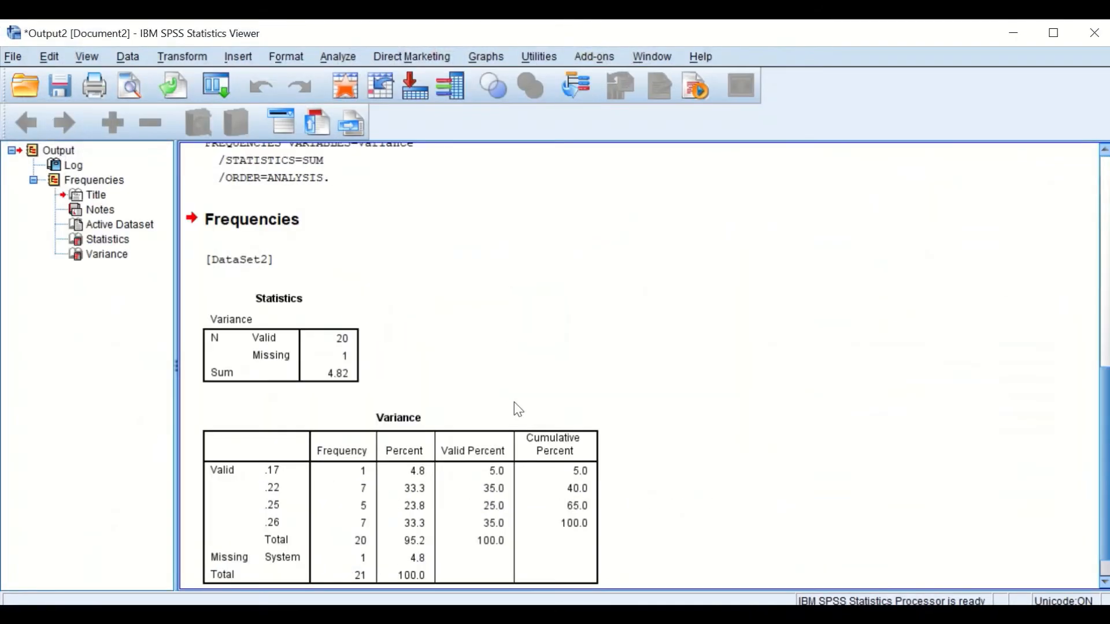
pyautogui.scroll(3, 456, 379)
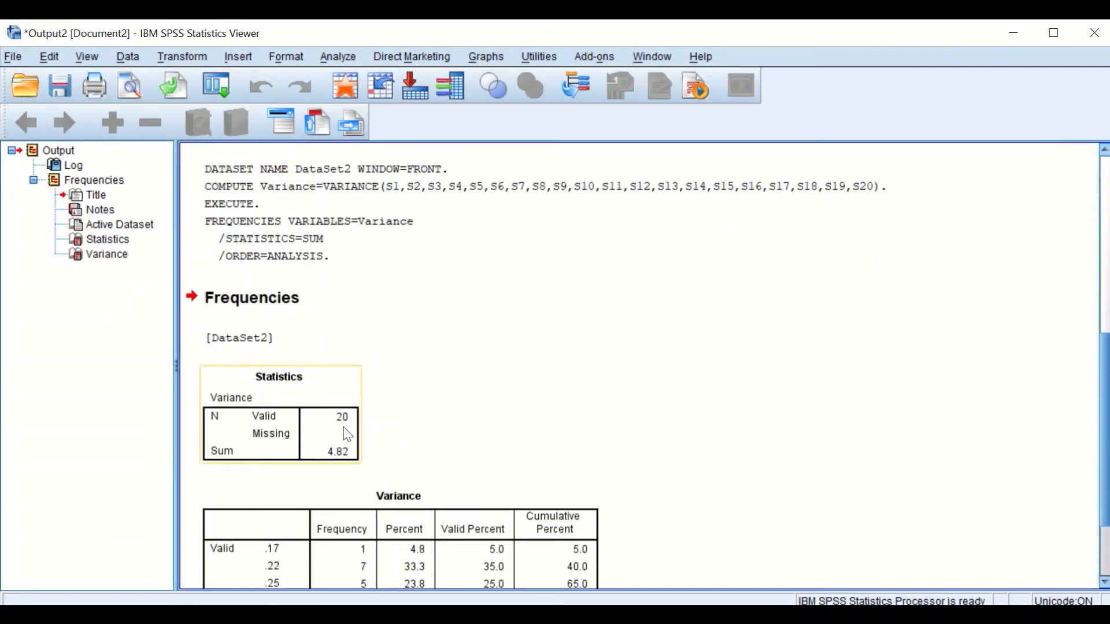
pyautogui.click(333, 428)
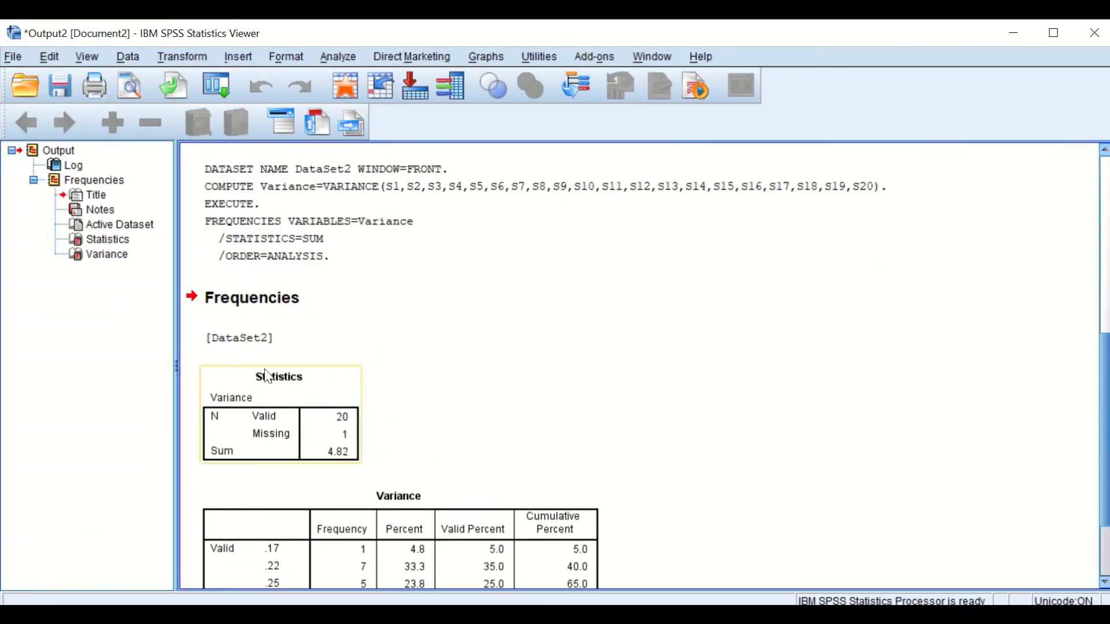